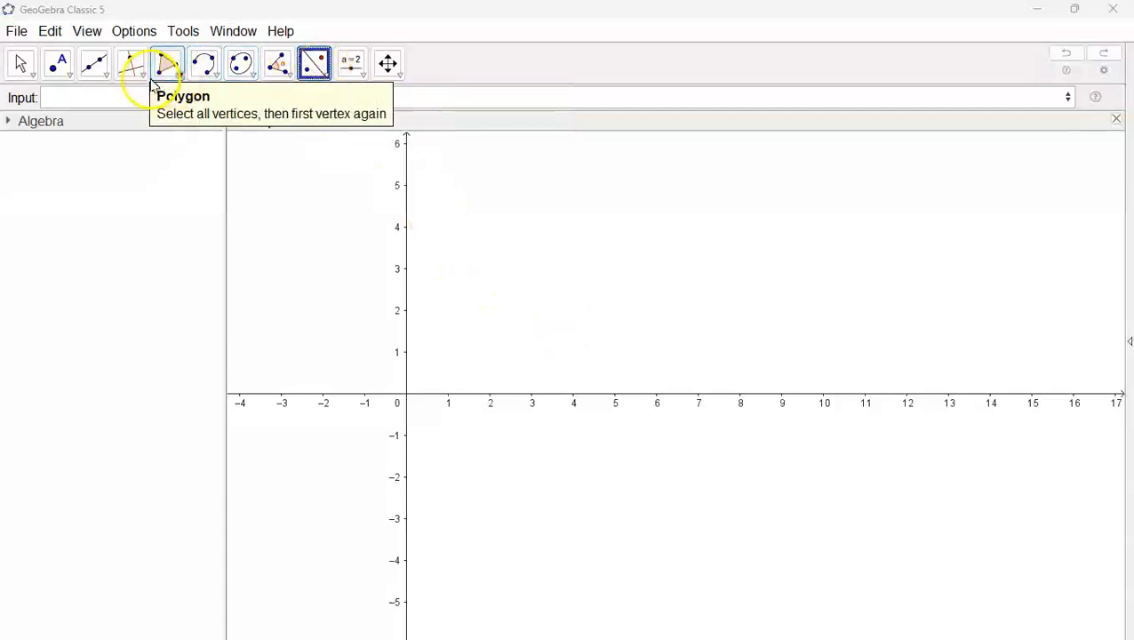
Draw a circle centred at about (3.7, 3.08) that passes through a point at about (4.66, 2.14).
click(203, 63)
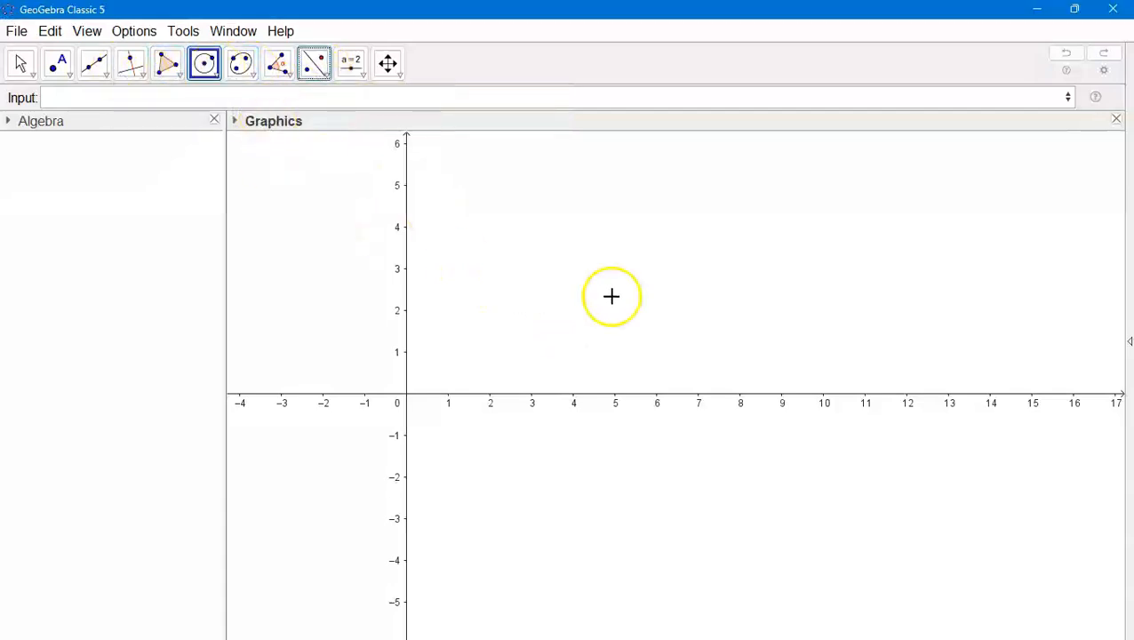
click(559, 265)
click(600, 304)
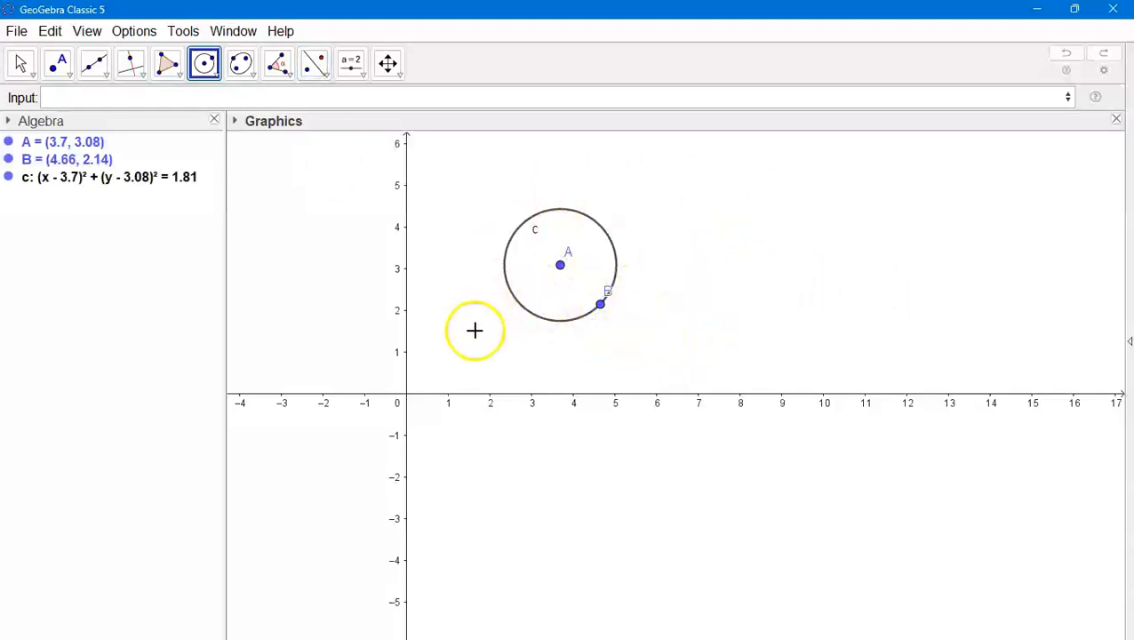
Draw a slanted line through points at about (9.68, 4.2) and (3.46, -1.74), beside the circle.
click(103, 73)
click(808, 218)
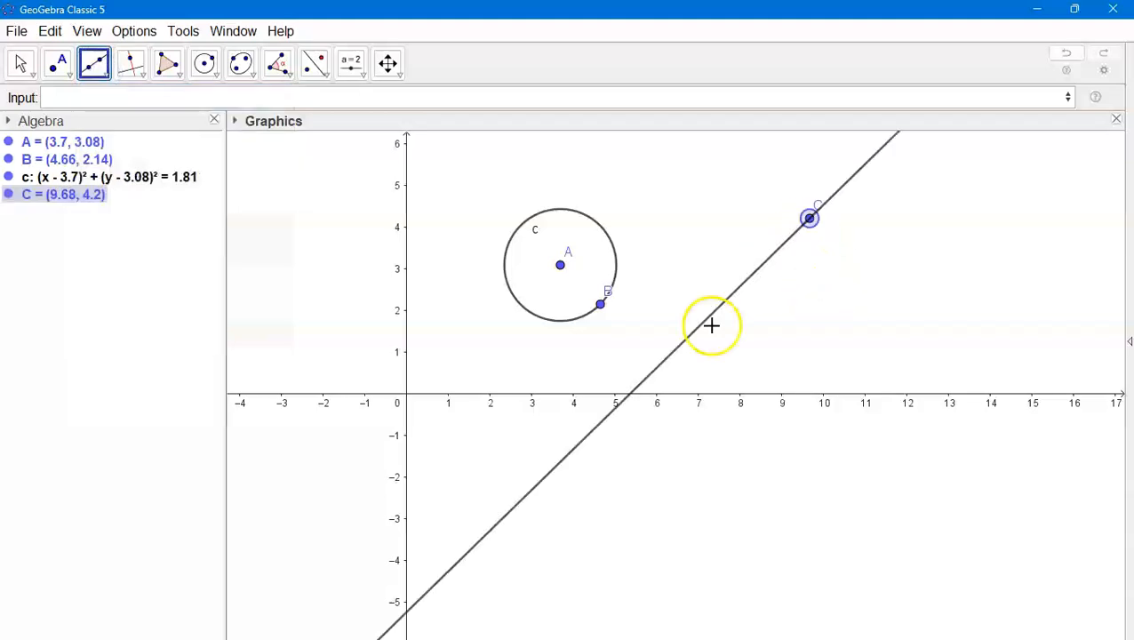
click(550, 465)
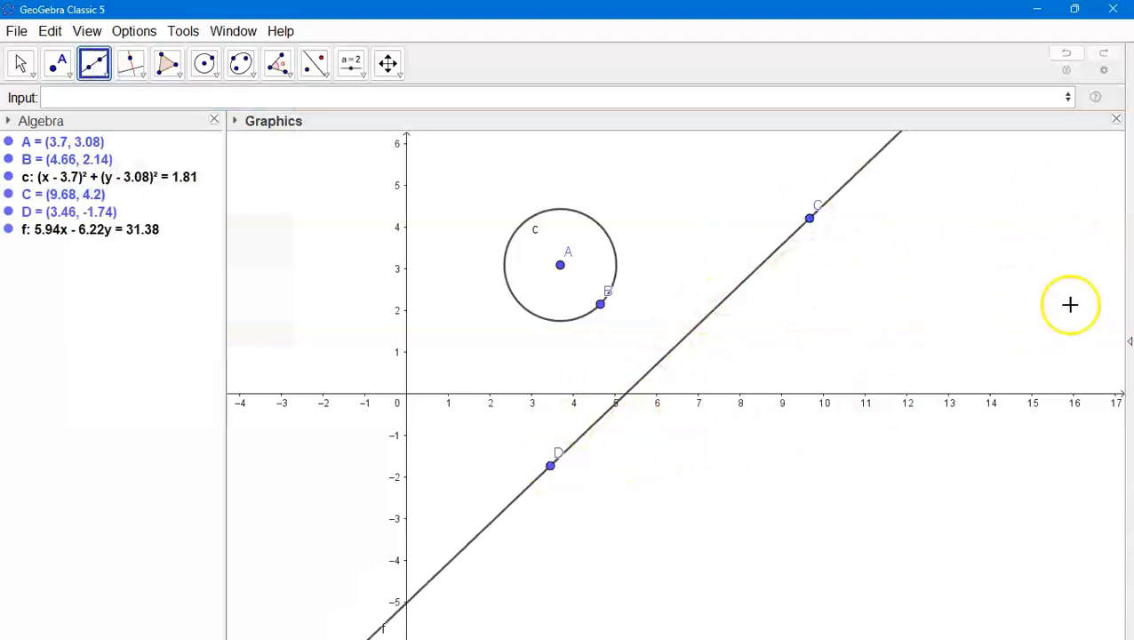
Reflect circle c about the slanted line f with the Reflect about Line tool.
click(319, 71)
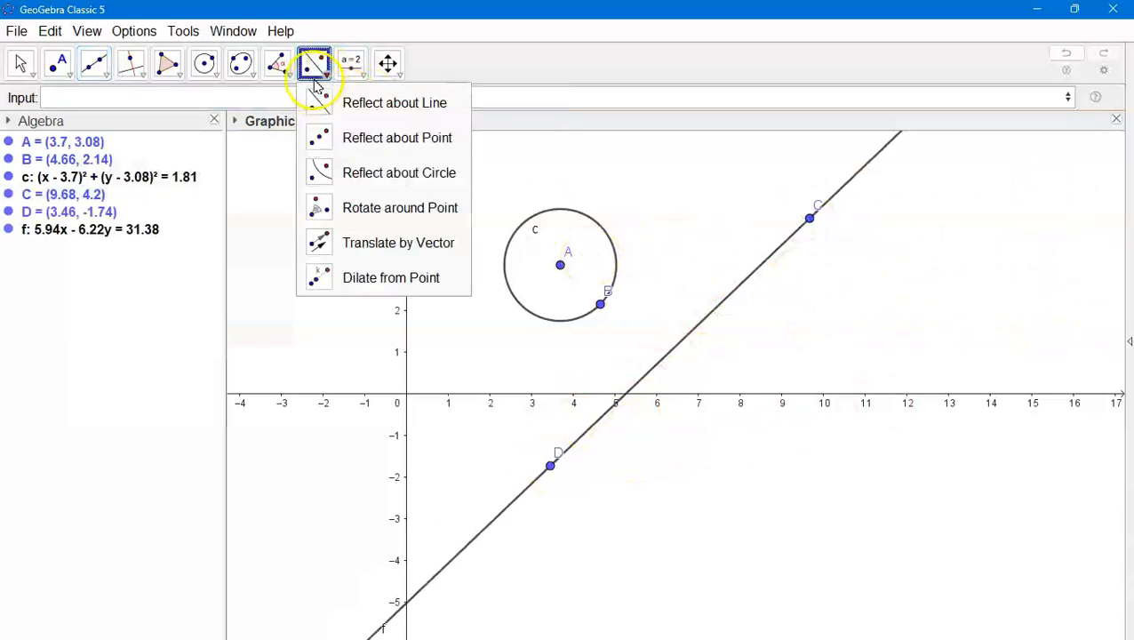
click(356, 102)
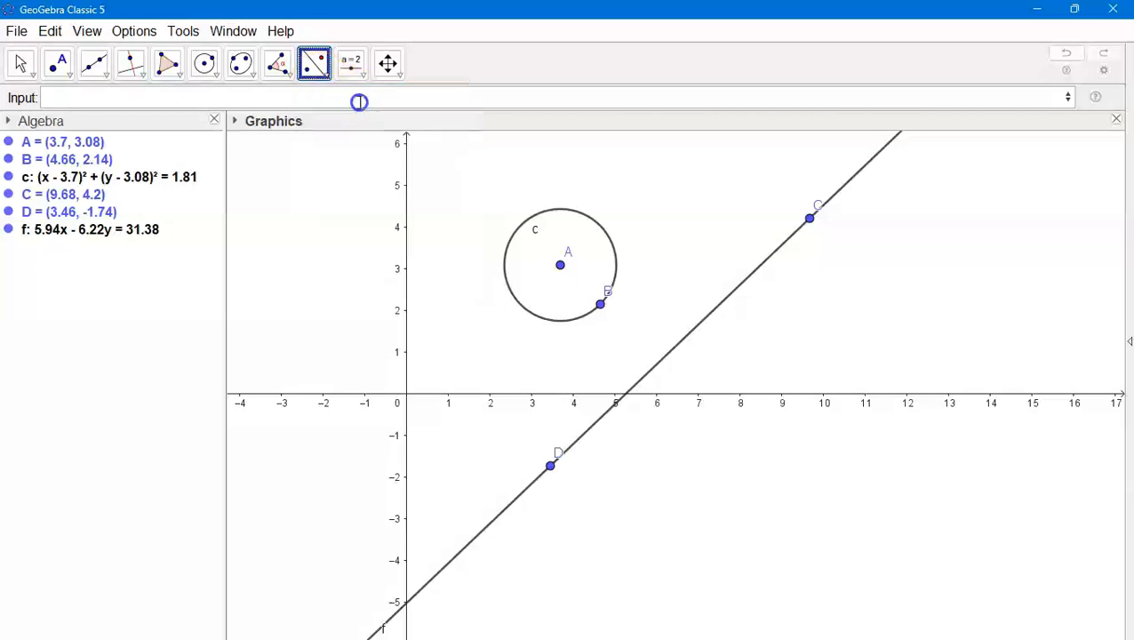
click(615, 278)
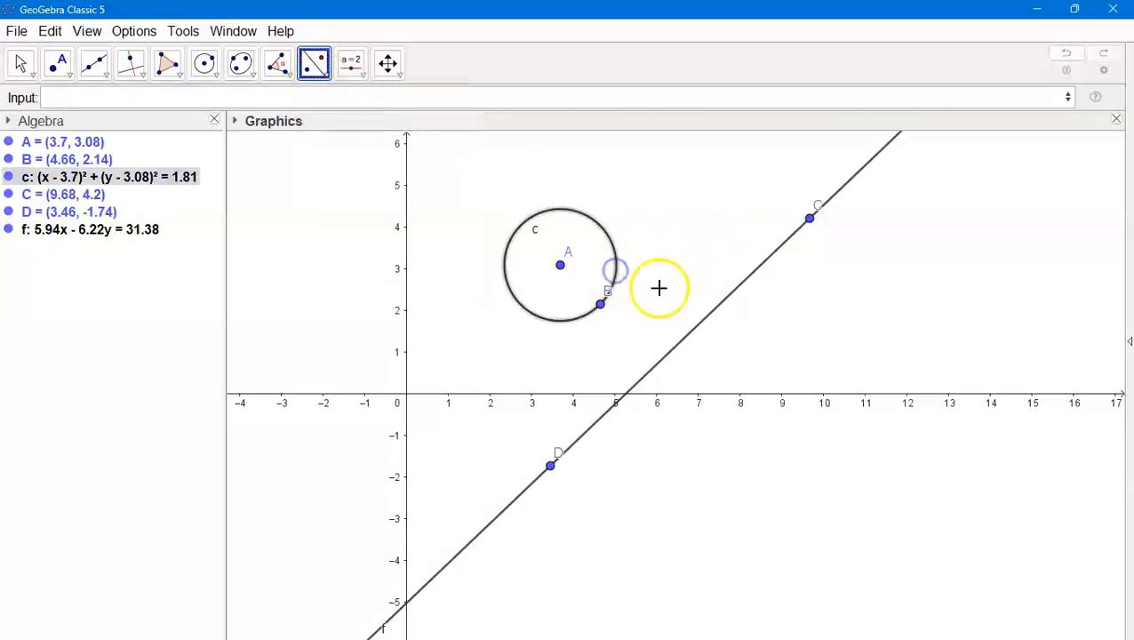
click(720, 311)
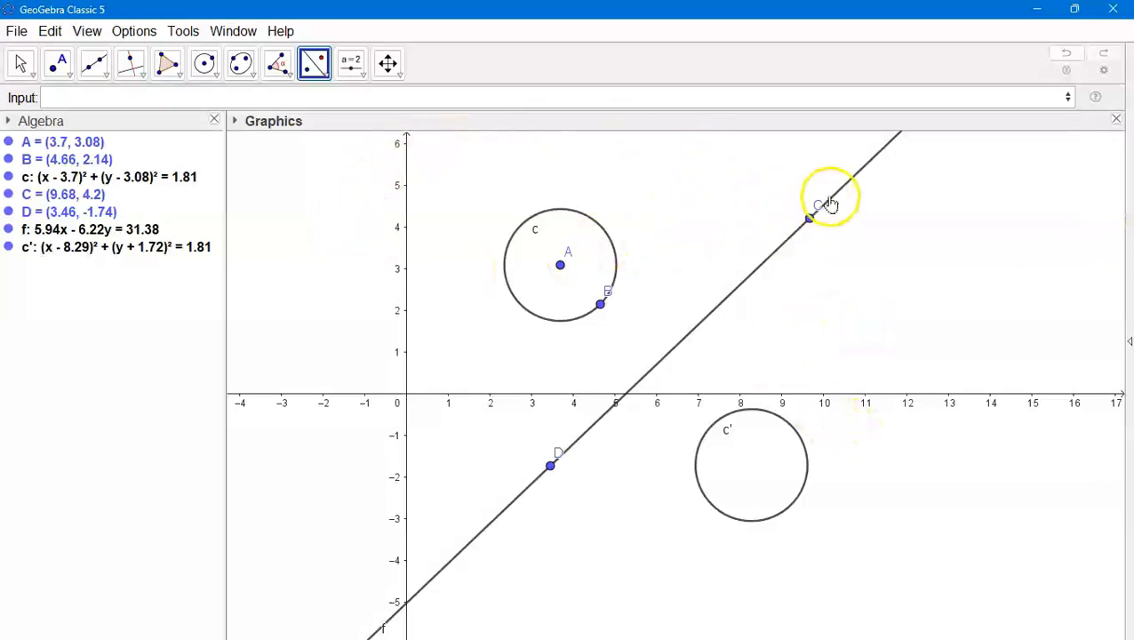
Place a free point at about (7.74, 4.4) and reflect it about line f.
click(57, 64)
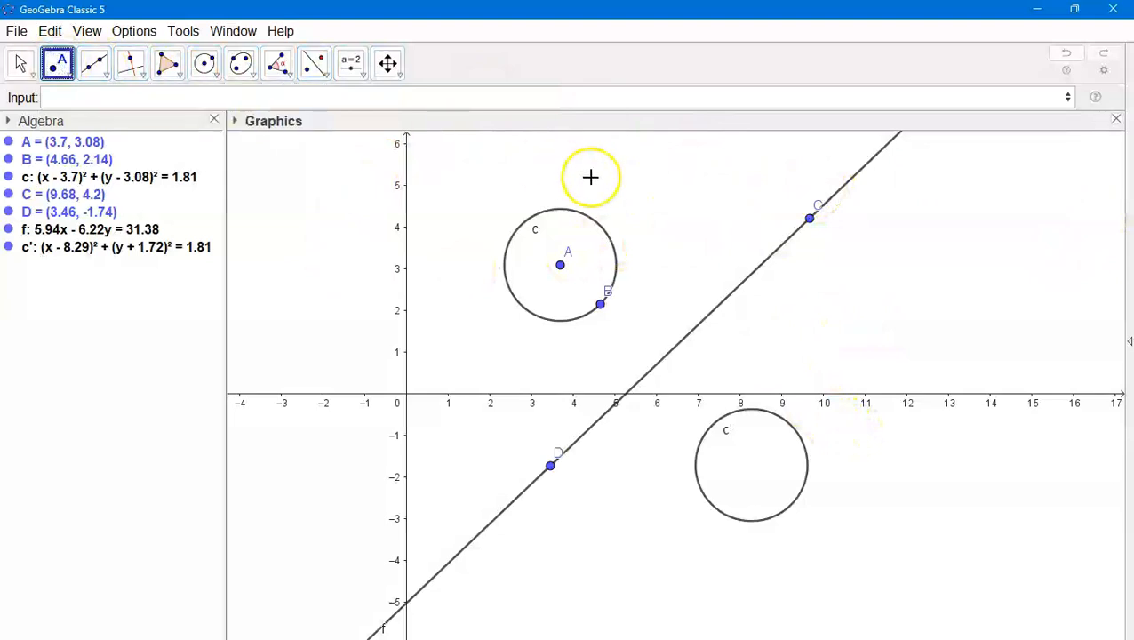
click(729, 211)
click(313, 64)
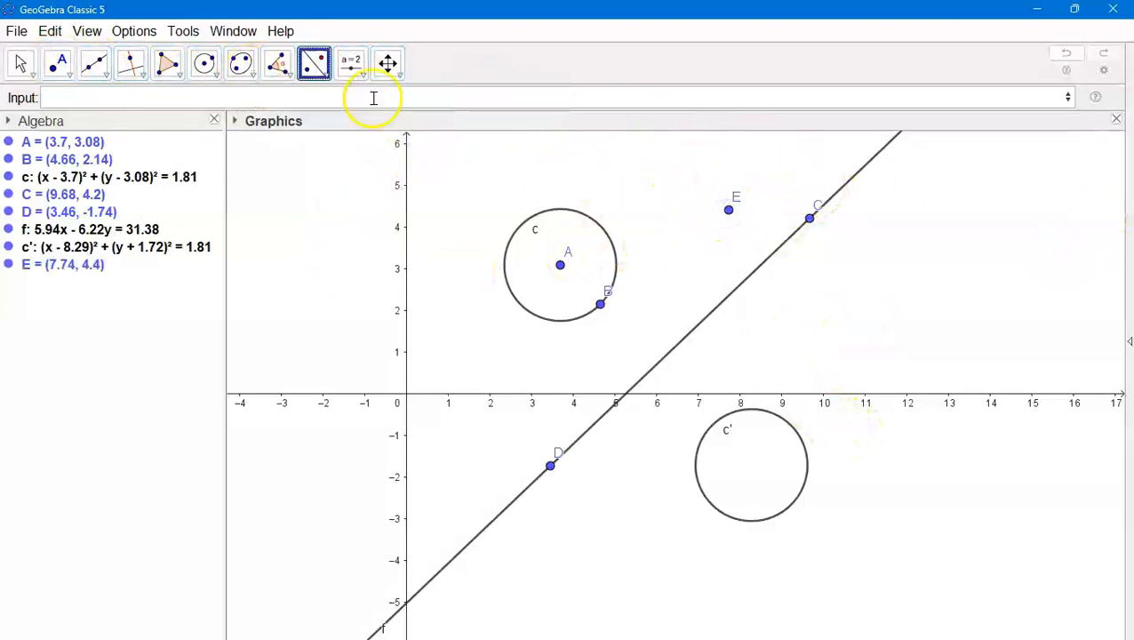
click(729, 212)
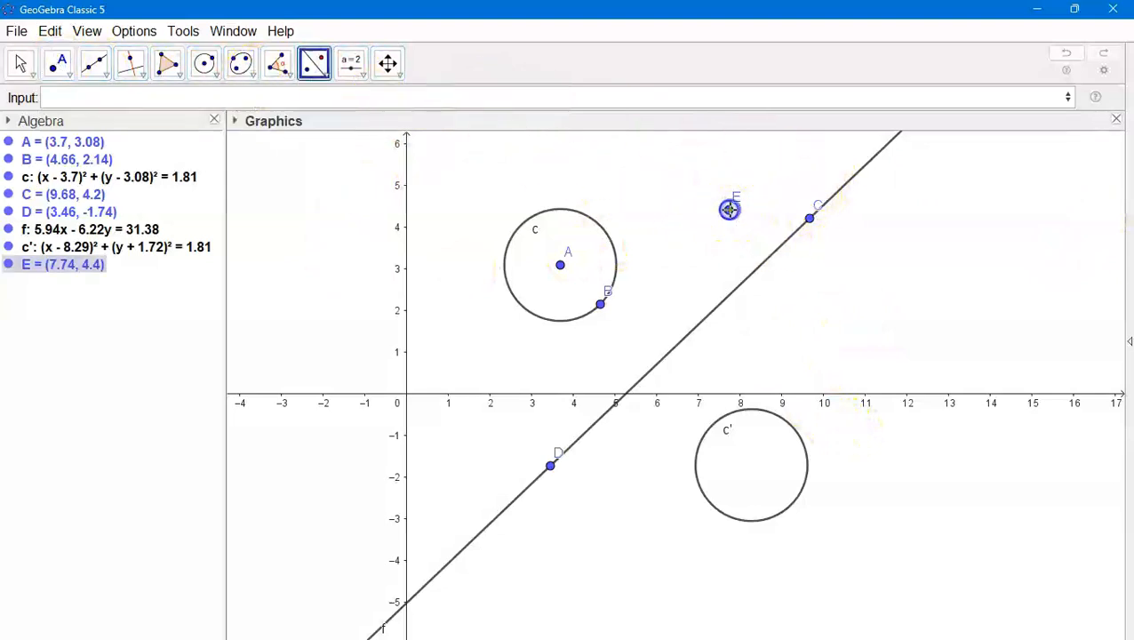
click(775, 250)
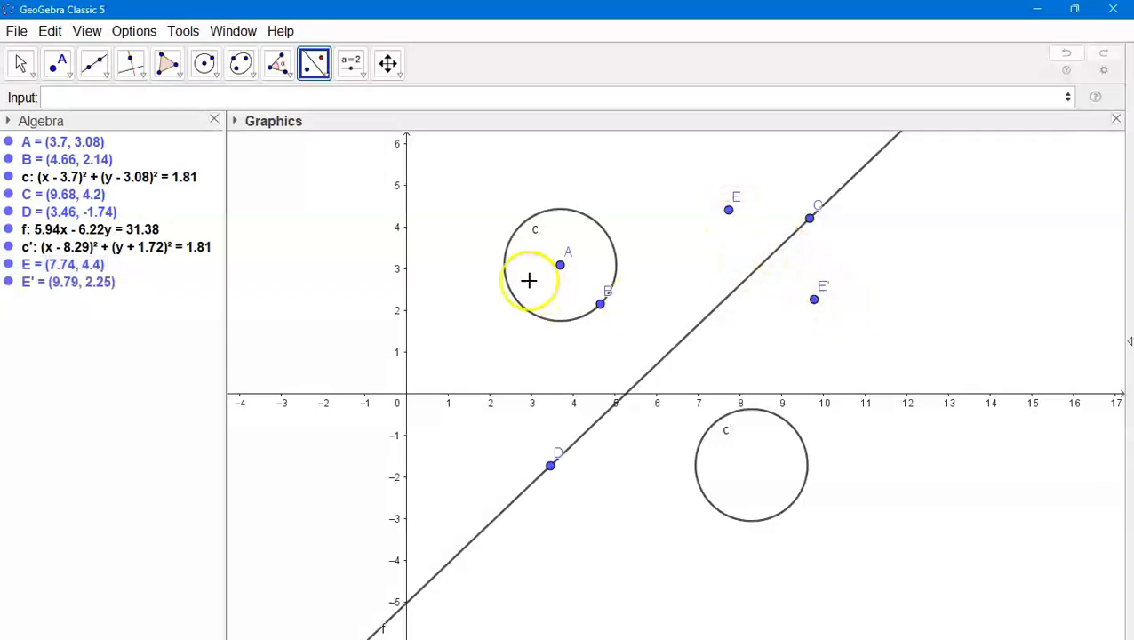
Draw a triangle with vertices at about (-2.28, -1.44), (-0.42, -1.46) and (-1.64, -3.24).
click(167, 64)
click(310, 453)
click(388, 453)
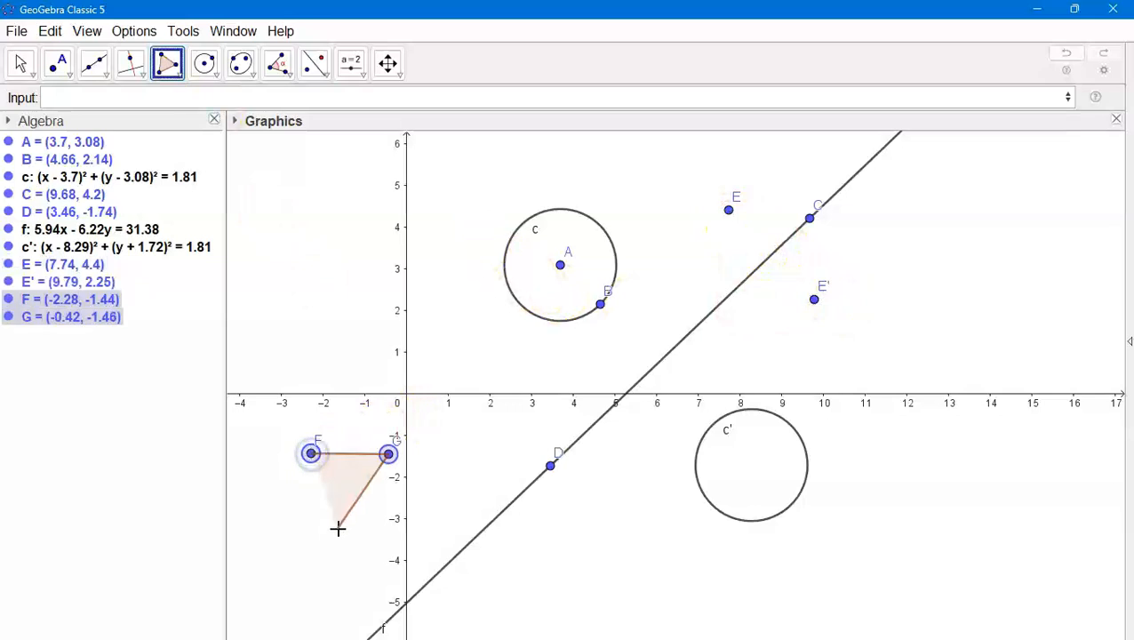
click(338, 527)
click(311, 455)
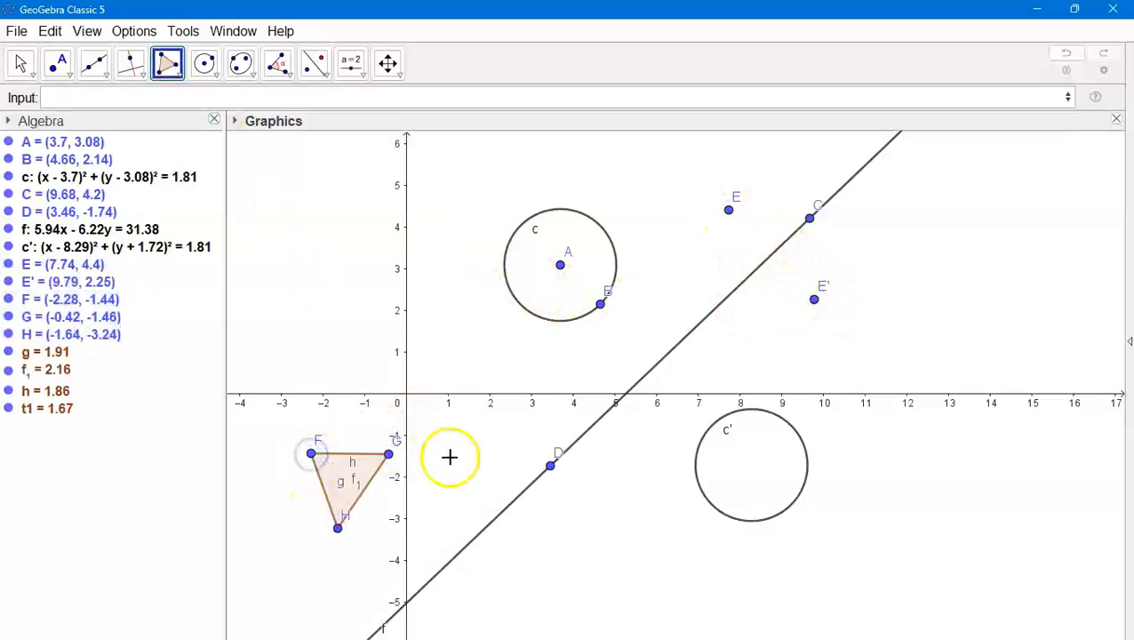
Reflect the triangle FGH about line f.
scroll(450, 456, down, 3)
click(314, 64)
click(369, 471)
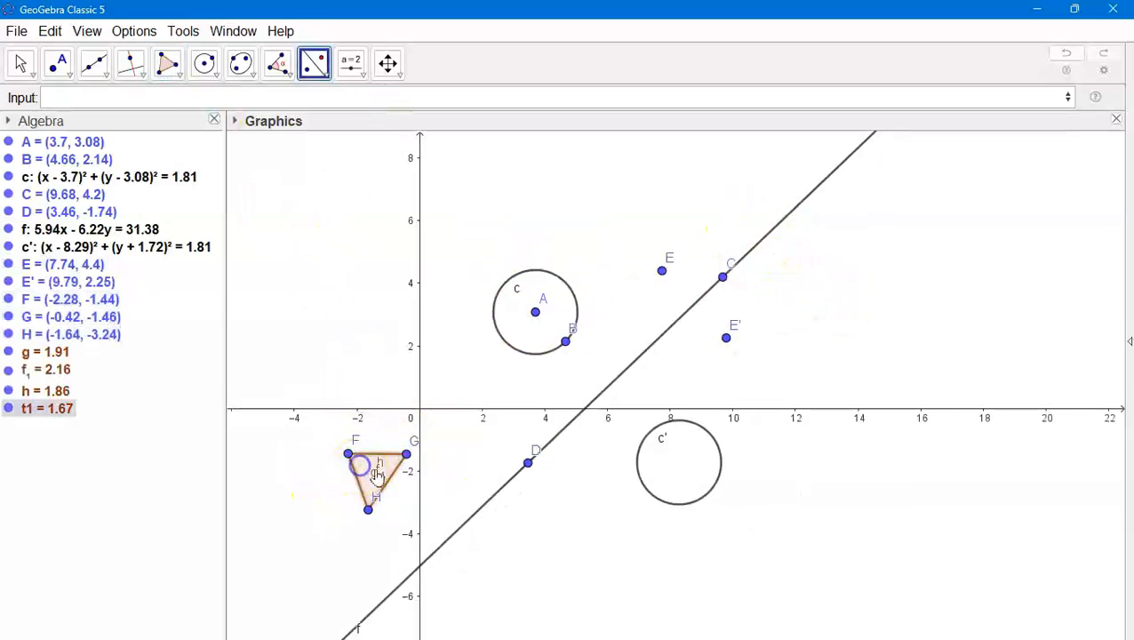
click(475, 518)
Draw an ellipse with foci at about (15.73, 5.81) and (14, 4), passing through about (13.48, 5.36).
scroll(515, 484, down, 2)
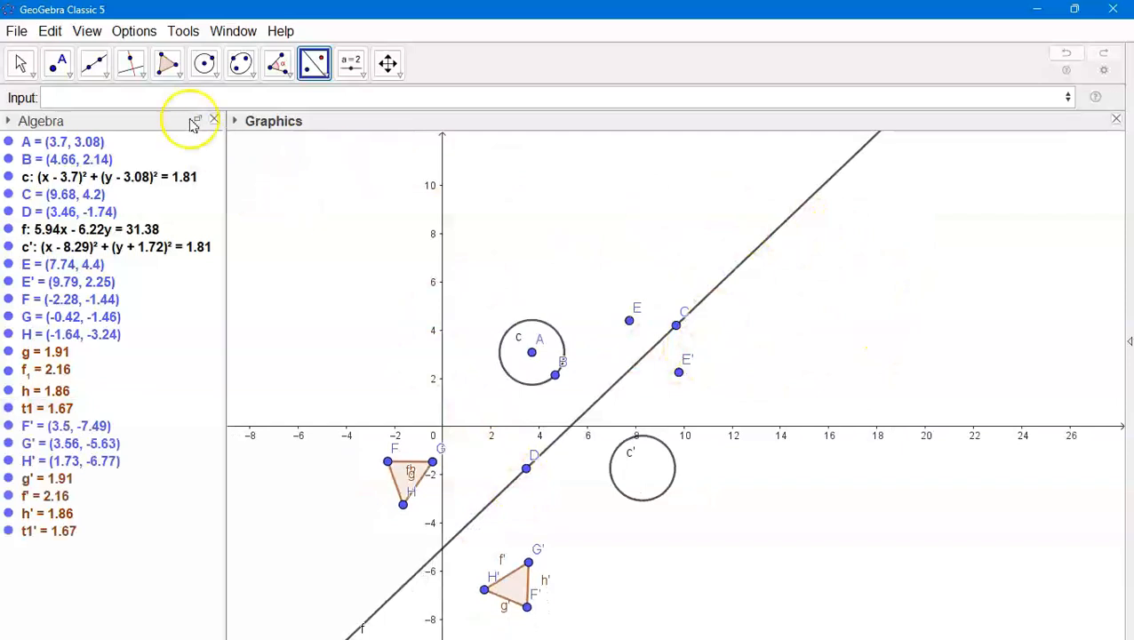
click(240, 63)
click(822, 286)
click(780, 329)
click(768, 297)
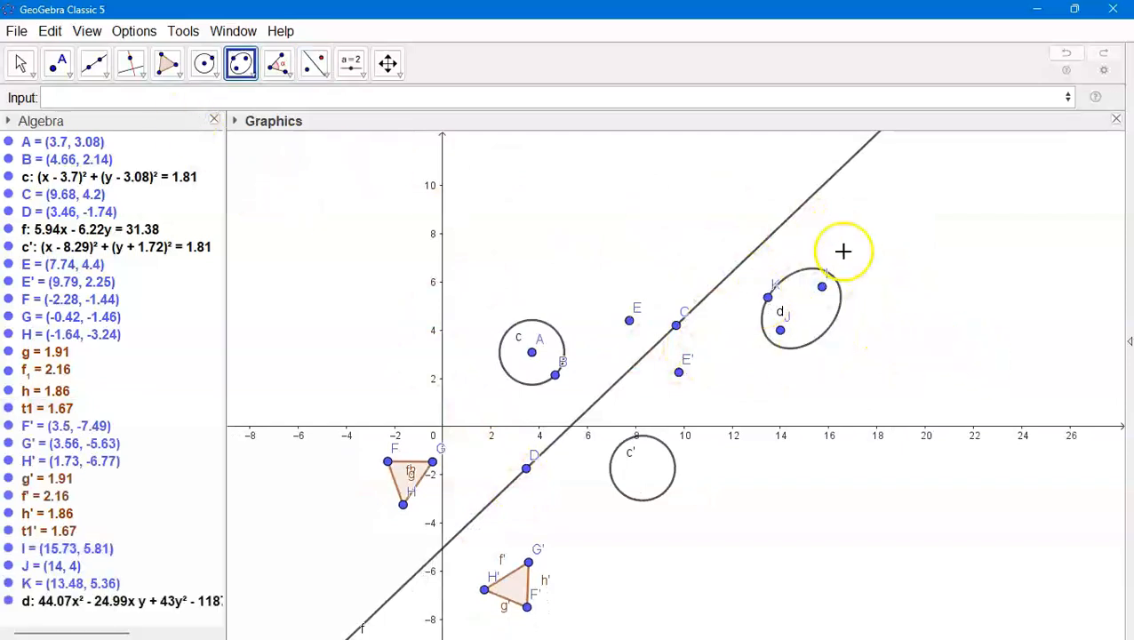
Reflect ellipse d about line f with the Reflect about Line tool.
click(313, 63)
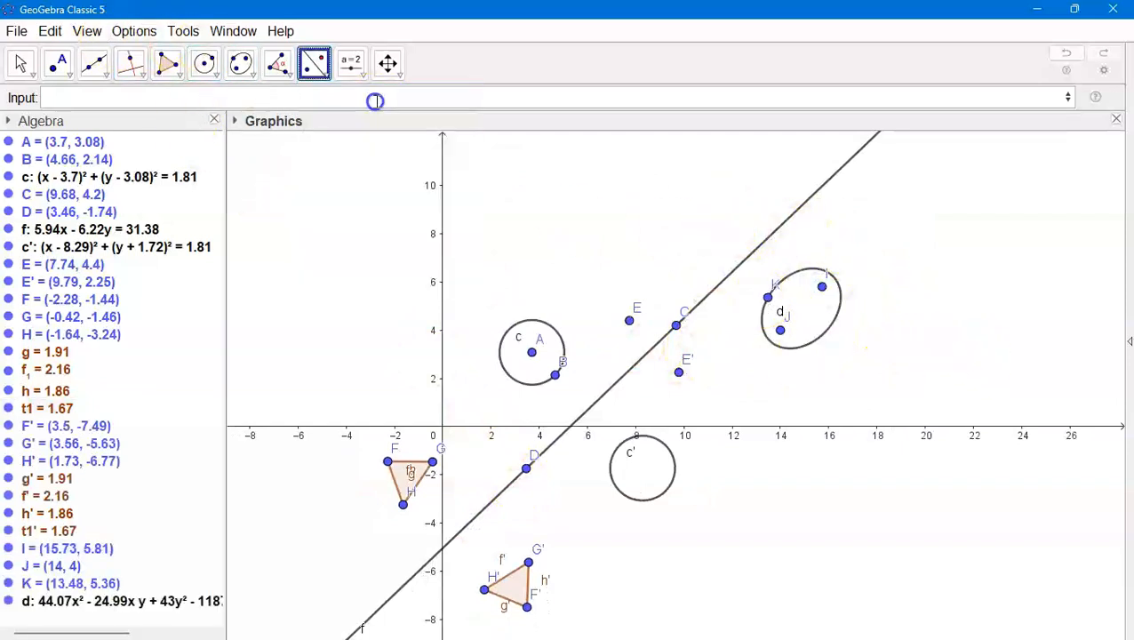
click(780, 289)
click(746, 265)
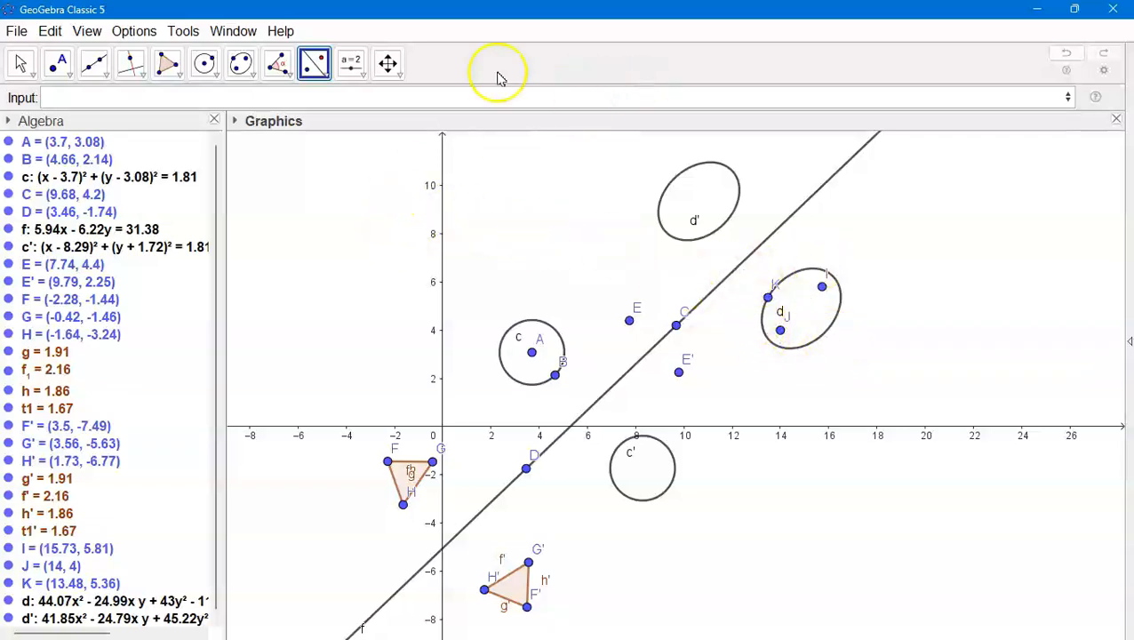
Reflect circle c about the y-axis by entering the command Reflect(c, x=0).
click(271, 98)
text(ref)
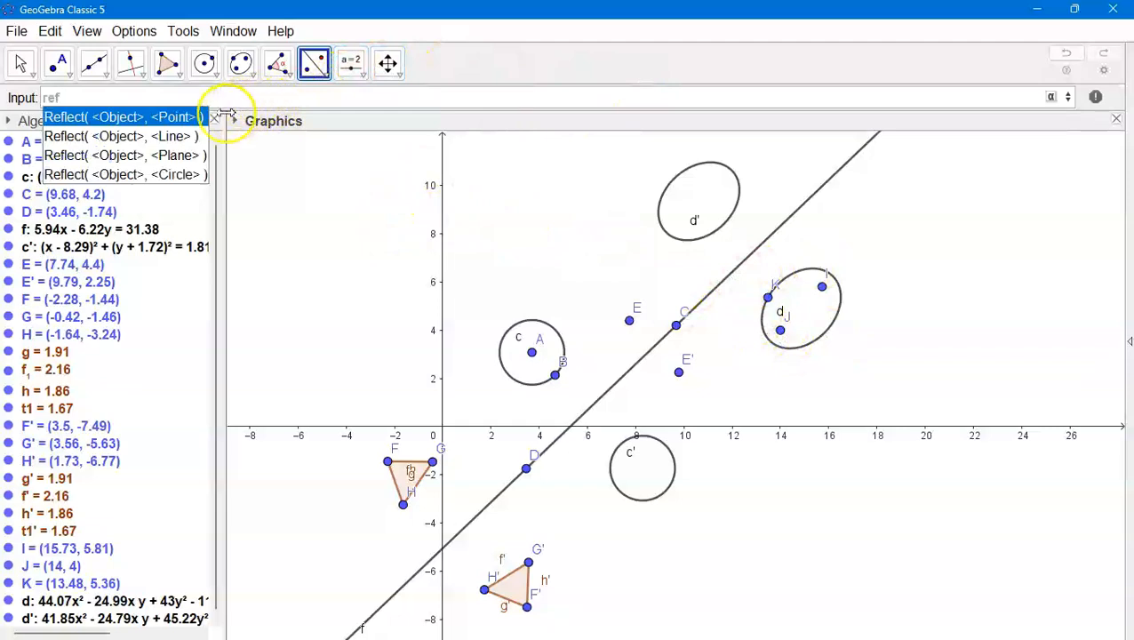
click(166, 145)
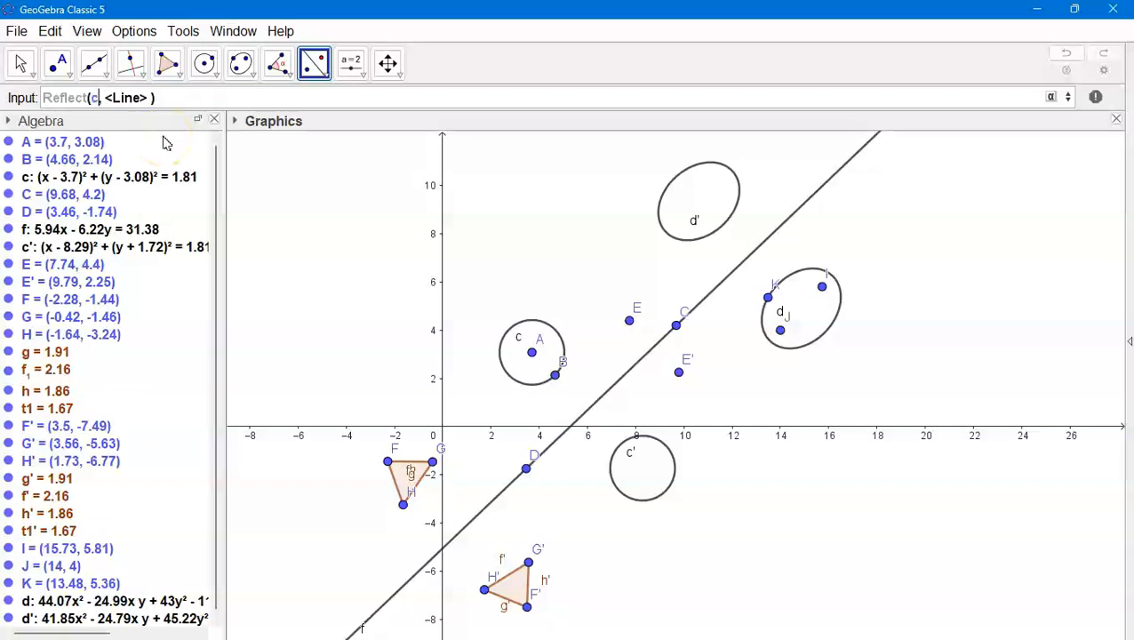
text(c)
click(147, 103)
text(x=0)
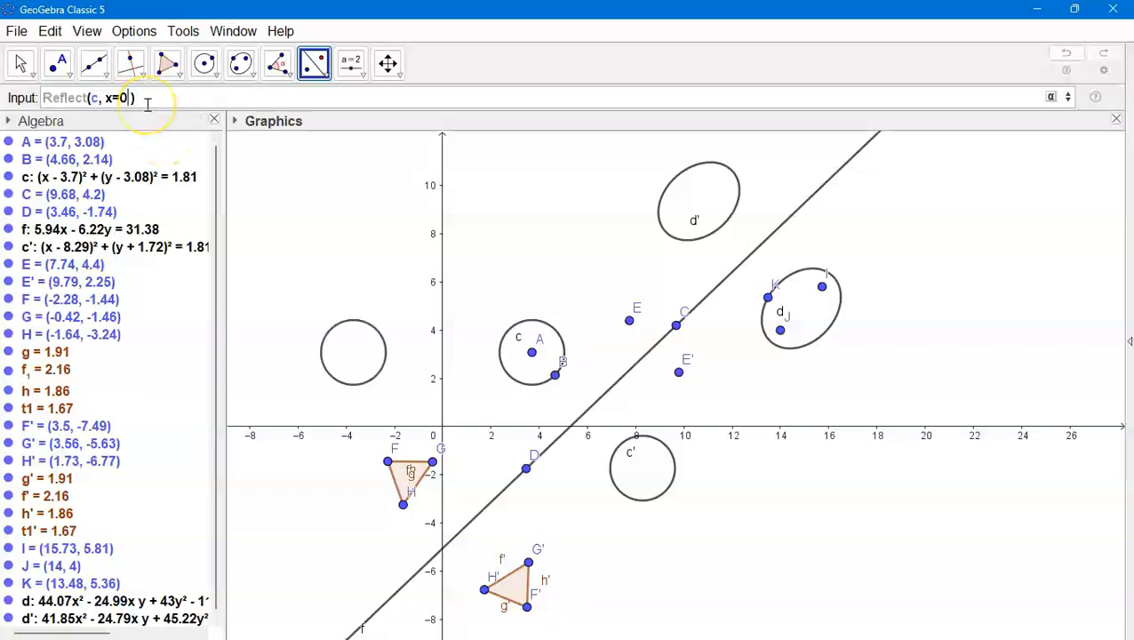
key(Return)
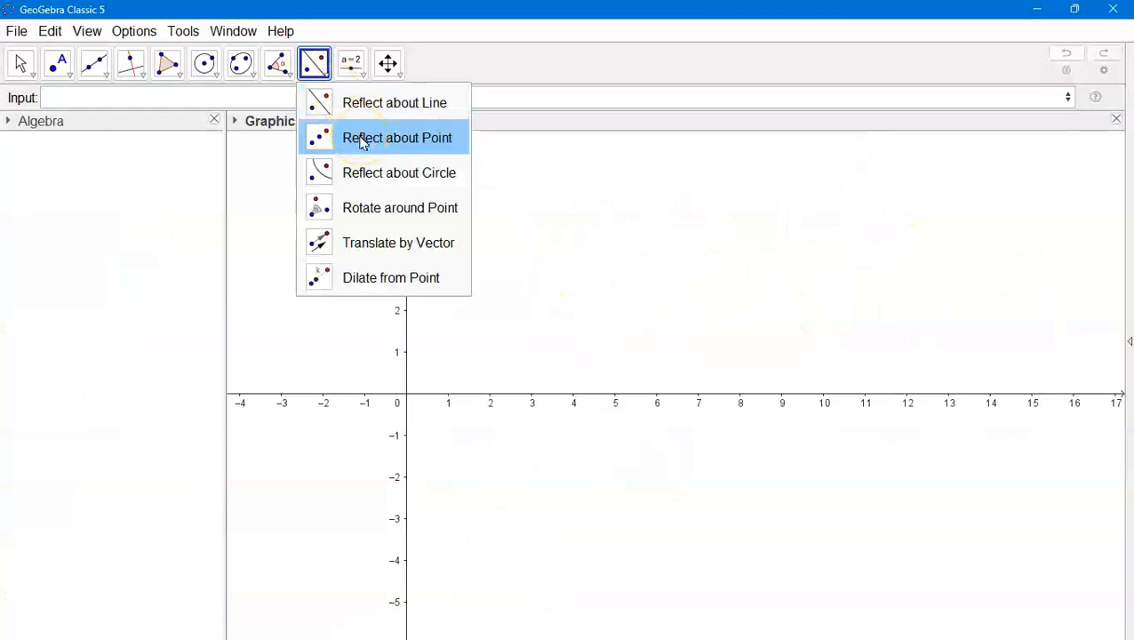
Draw a segment from about (4.4, 3.12) to (8.86, 3.02) and place a point below it at about (6.44, 1.46).
click(362, 142)
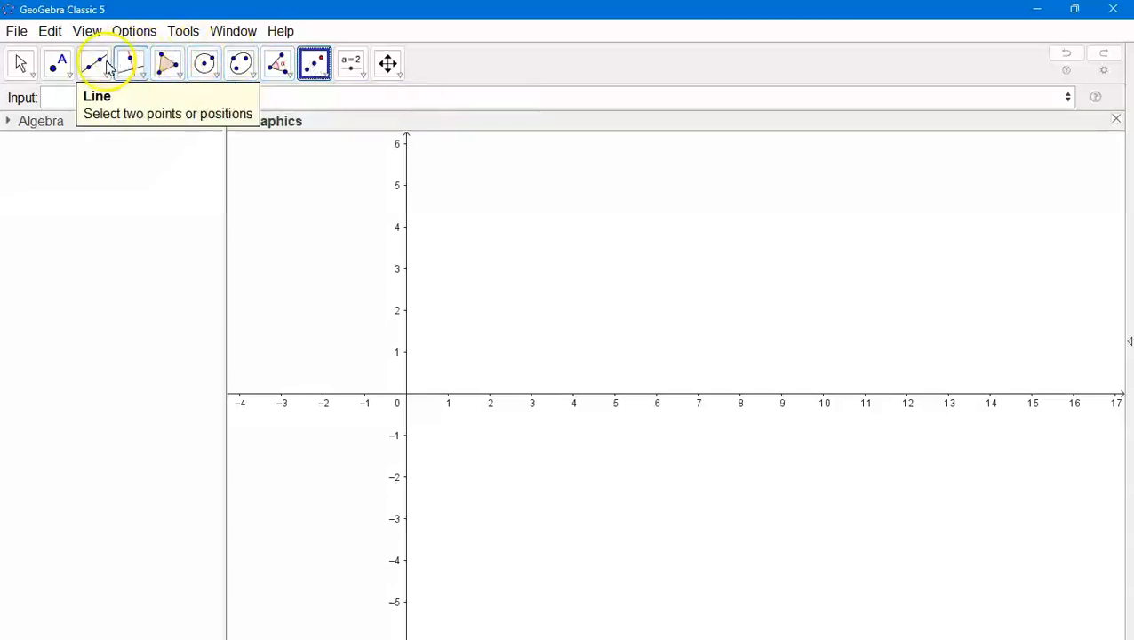
click(590, 264)
click(774, 268)
click(57, 64)
click(674, 333)
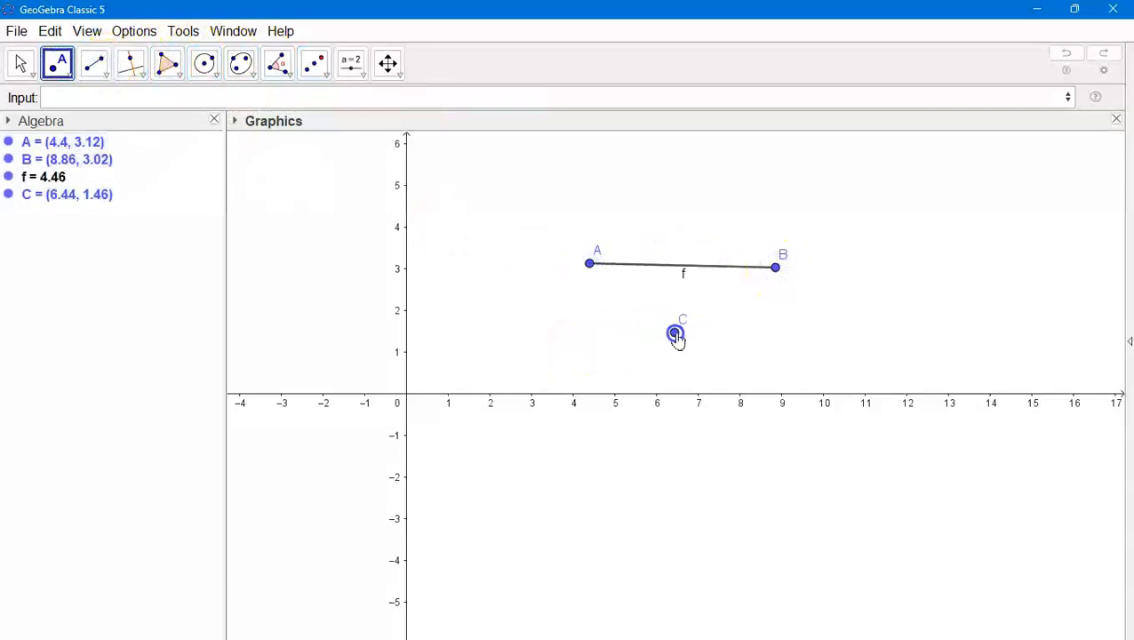
Reflect segment AB about point C with the Reflect about Point tool.
click(321, 75)
click(318, 136)
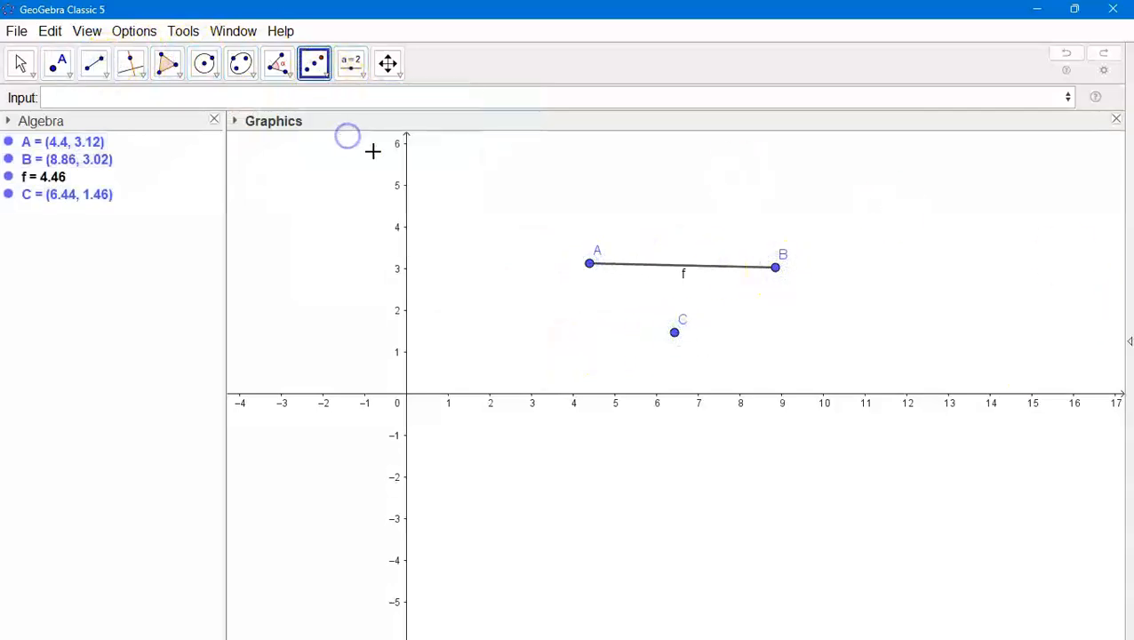
click(656, 263)
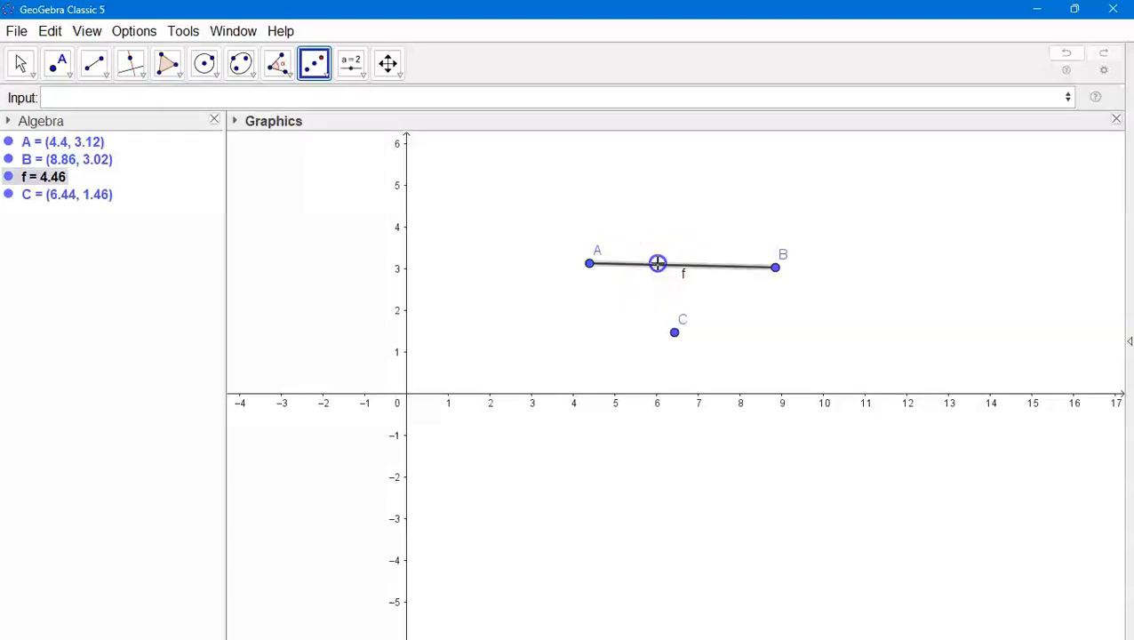
click(680, 341)
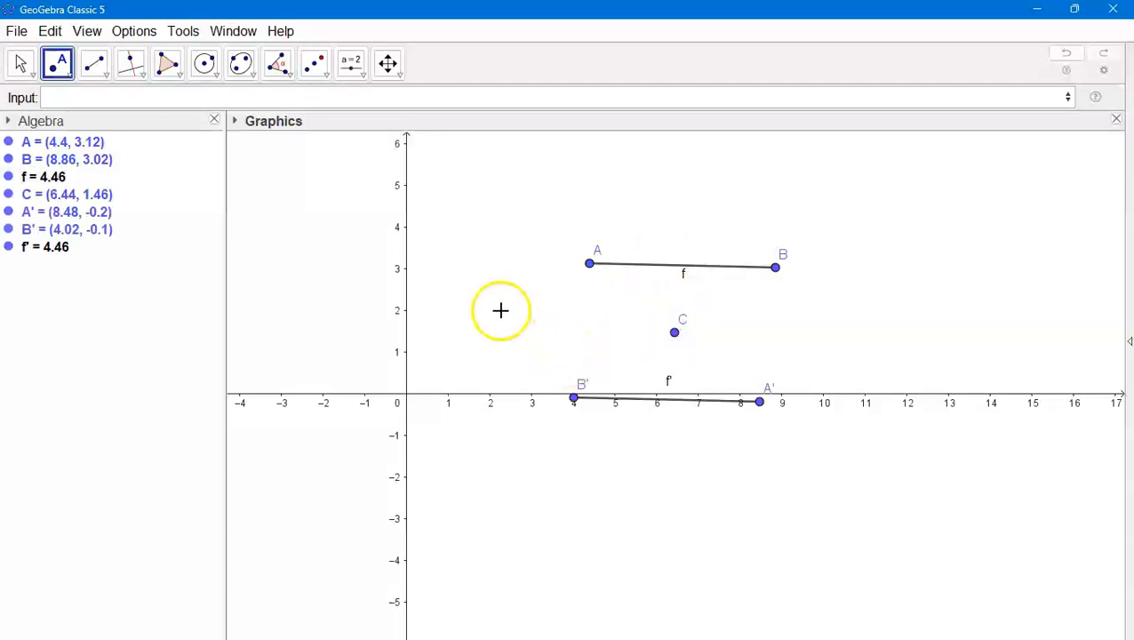
Place a point at about (1.82, 4.38) and reflect segment AB about it.
click(481, 211)
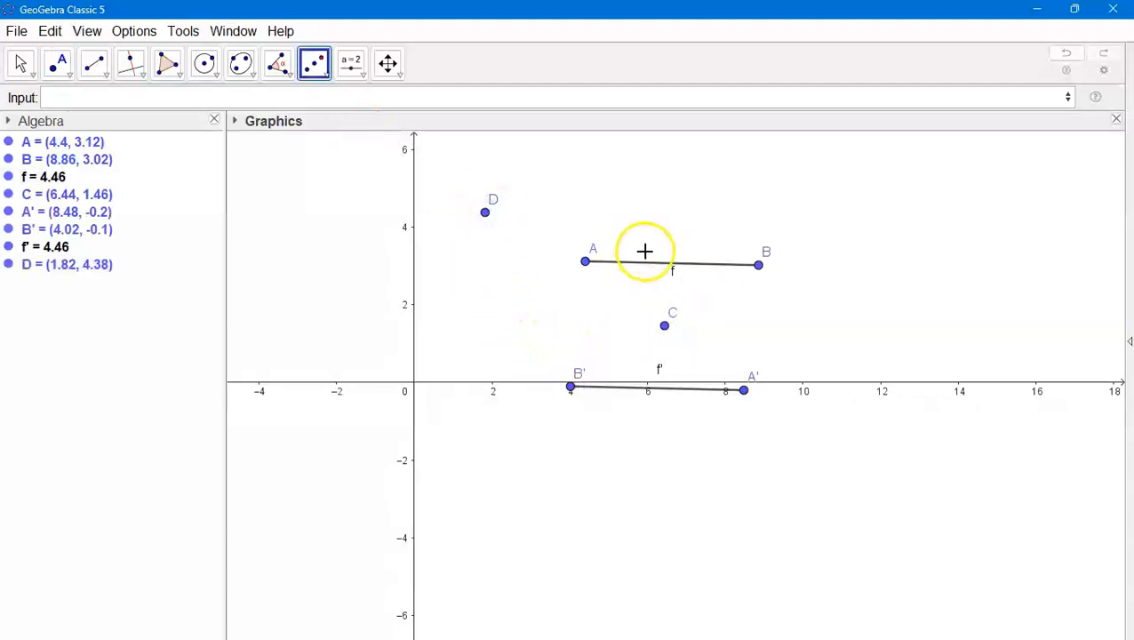
click(628, 260)
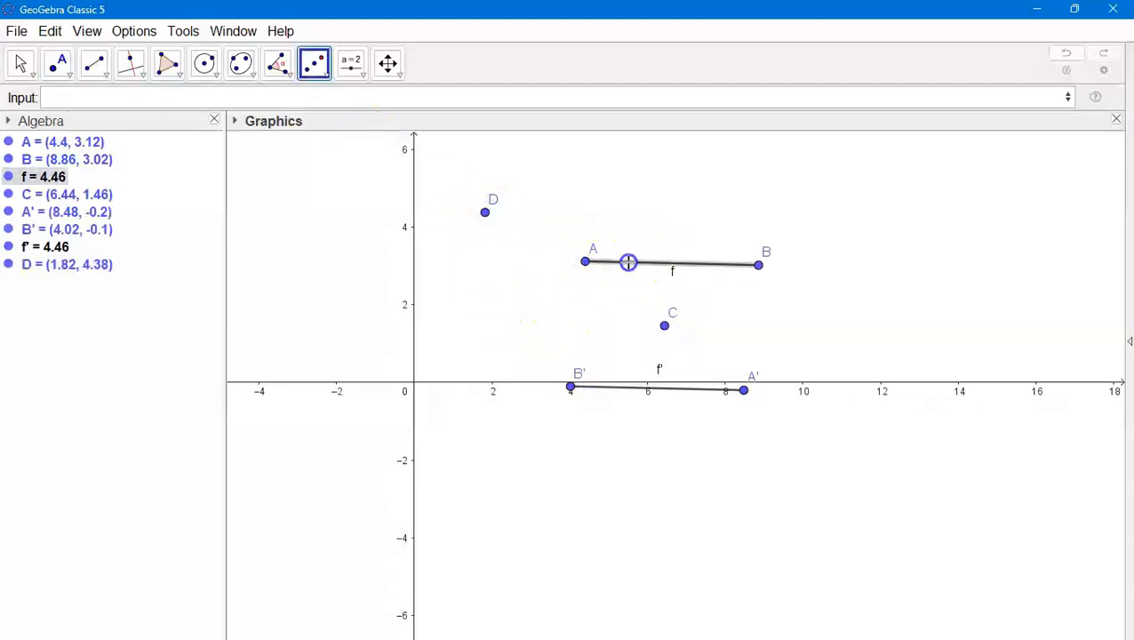
click(484, 211)
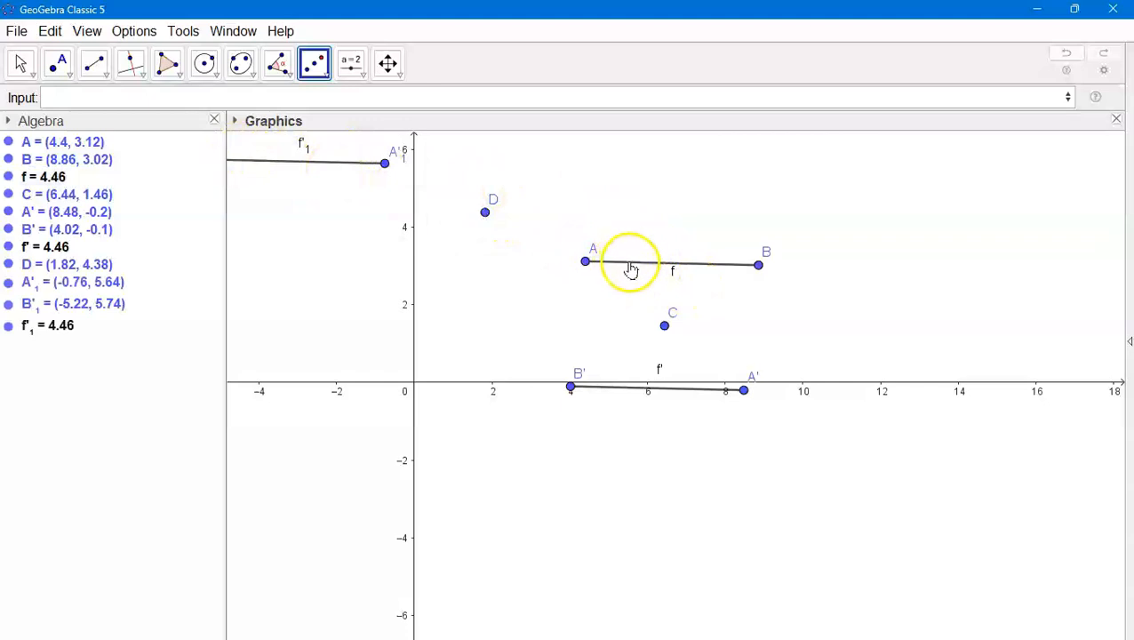
Draw a circle centred at (6, -2) that passes through a point at about (7.34, -2.58).
click(203, 63)
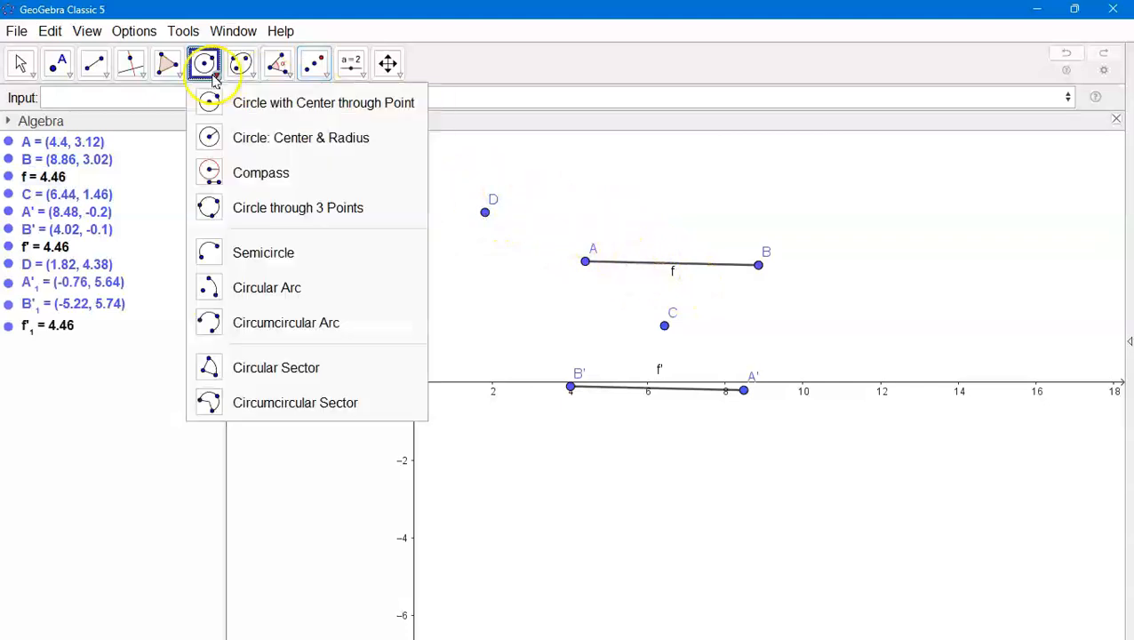
click(264, 151)
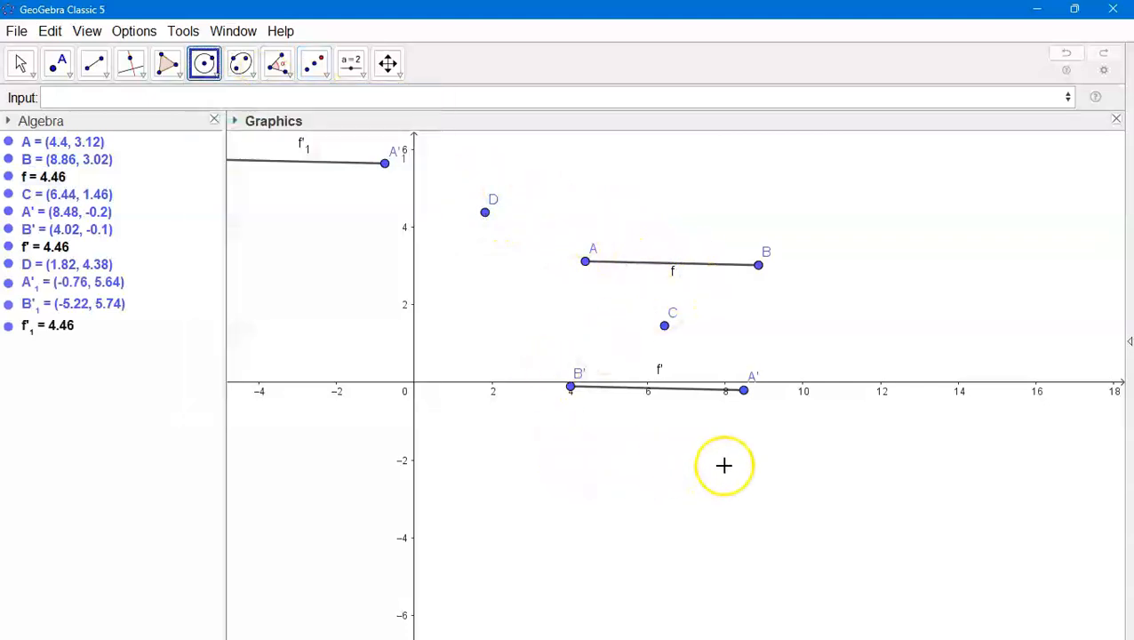
drag(649, 464, 699, 483)
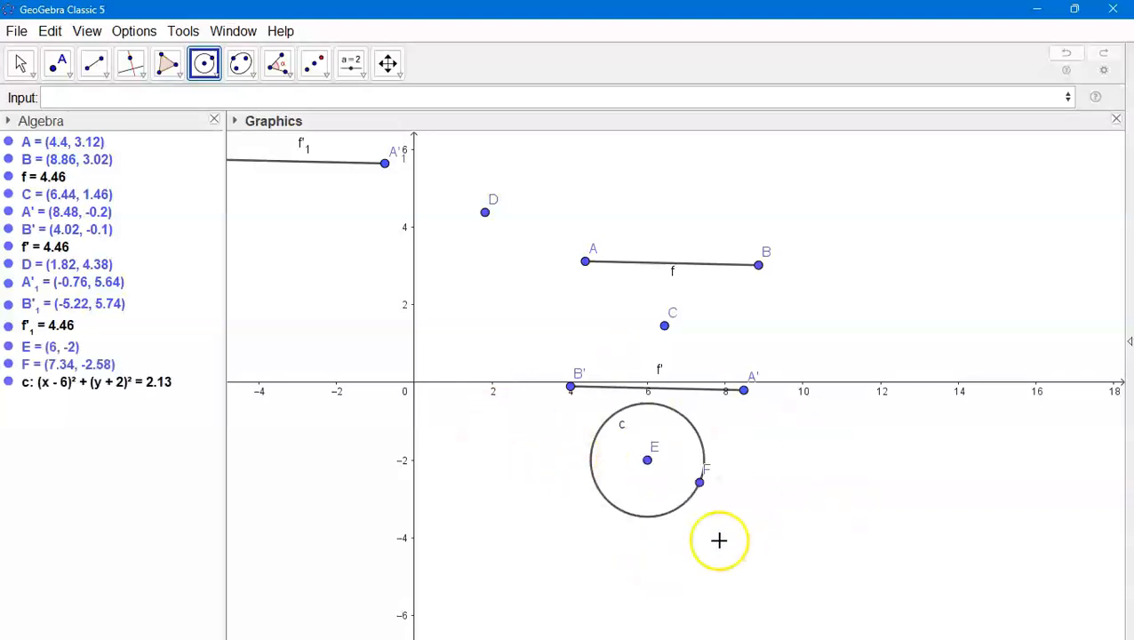
Reflect circle c about point C with the Reflect about Point tool.
click(313, 64)
click(369, 139)
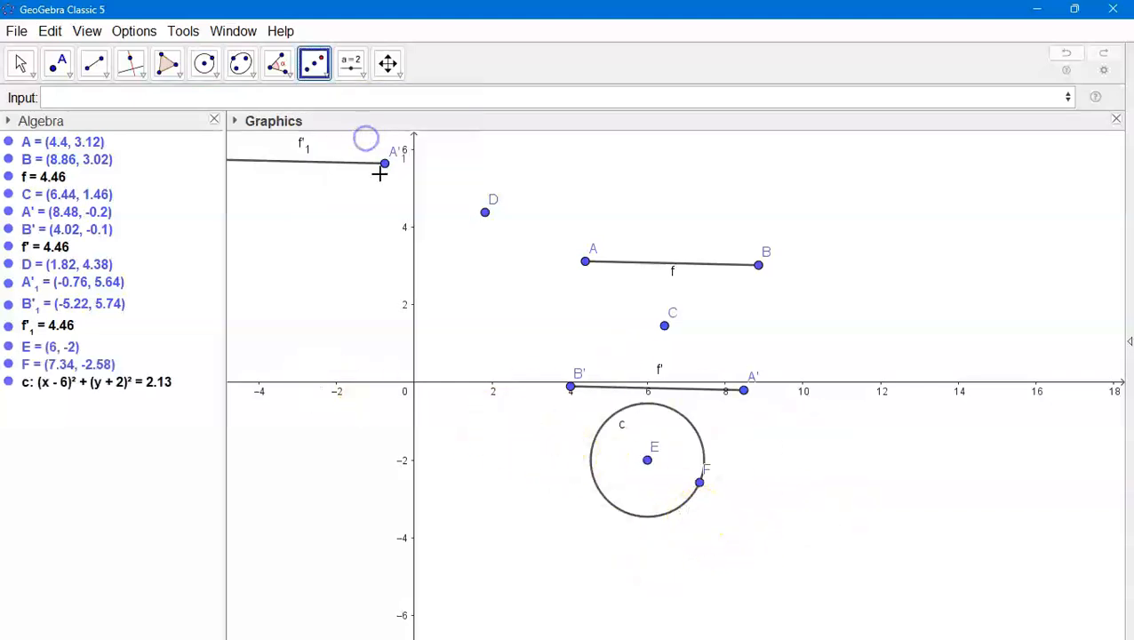
click(652, 405)
click(663, 325)
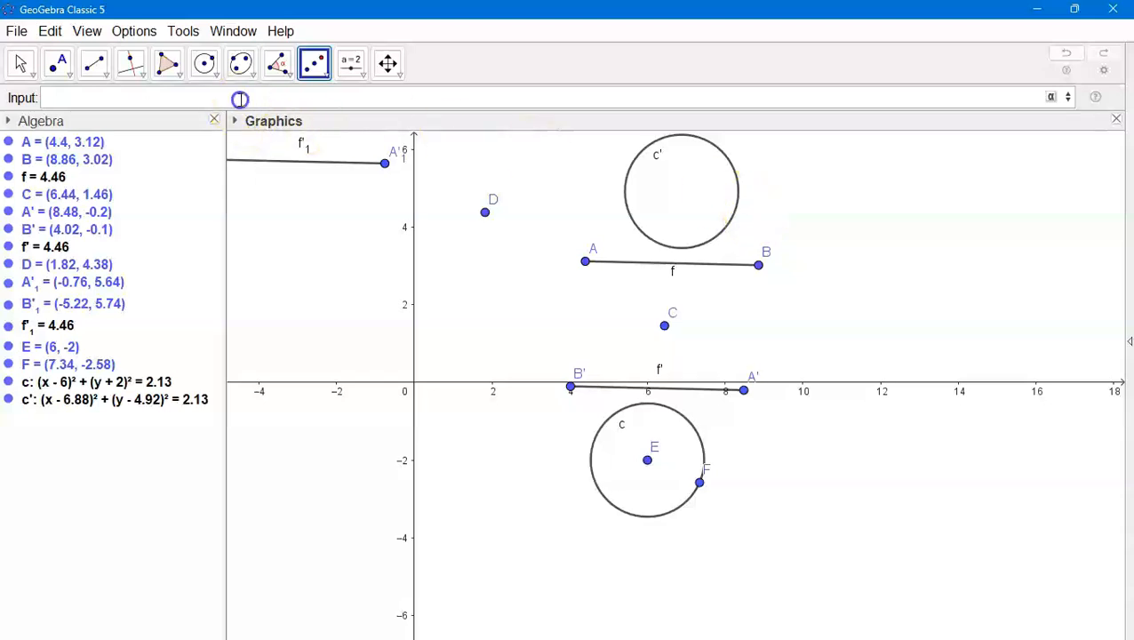
Reflect circle c' about point D with the command Reflect(c', D).
text(refl)
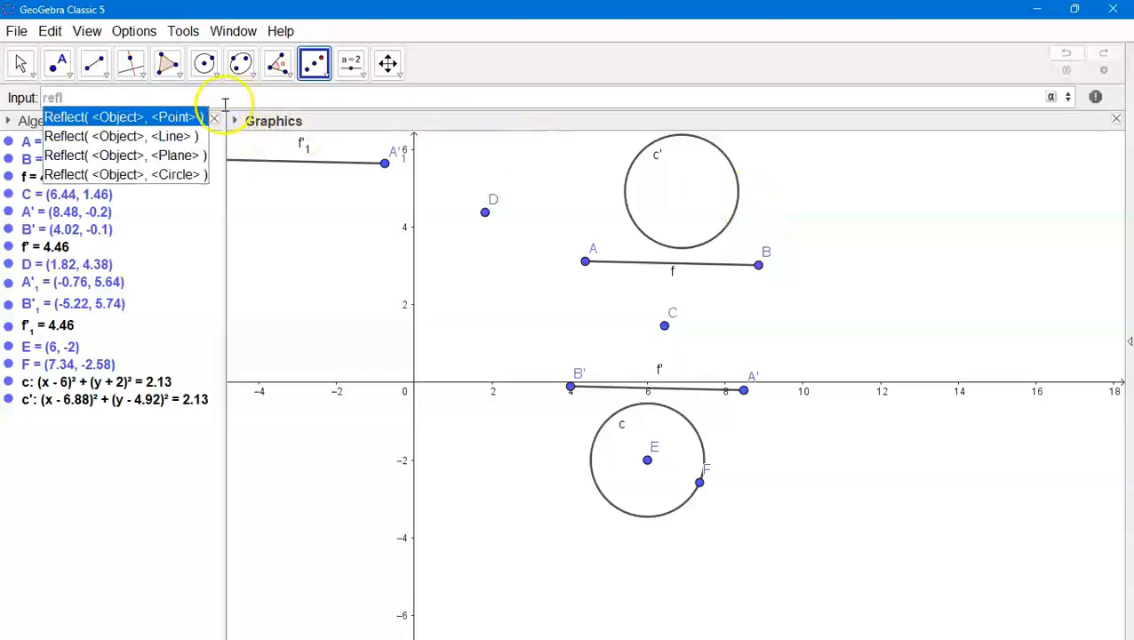
click(142, 125)
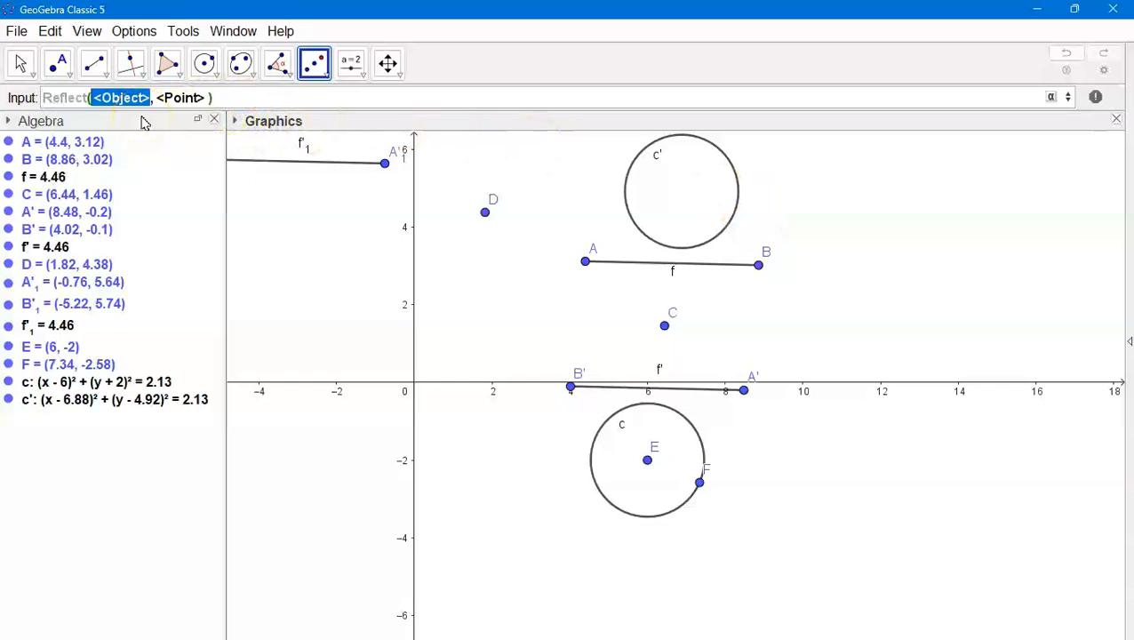
text(c', )
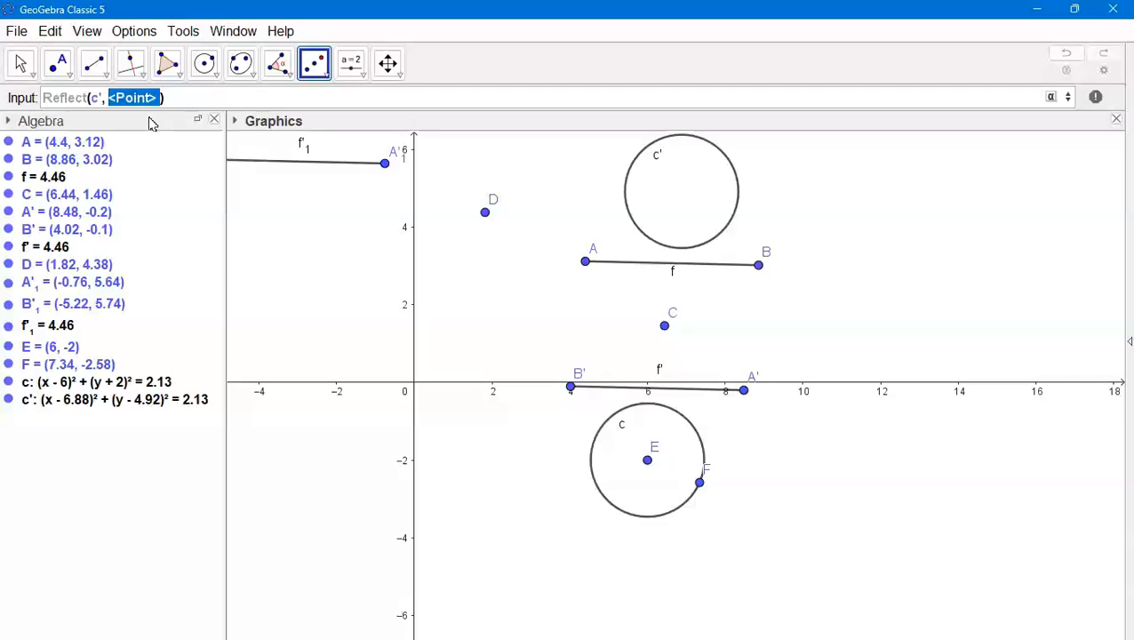
text(D)
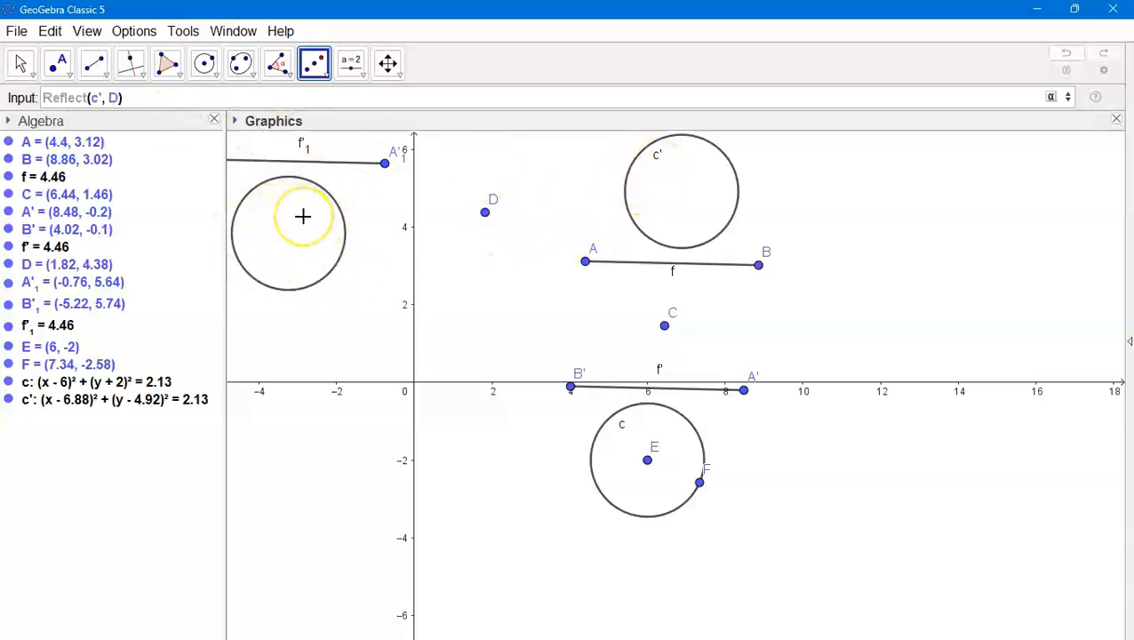
key(Return)
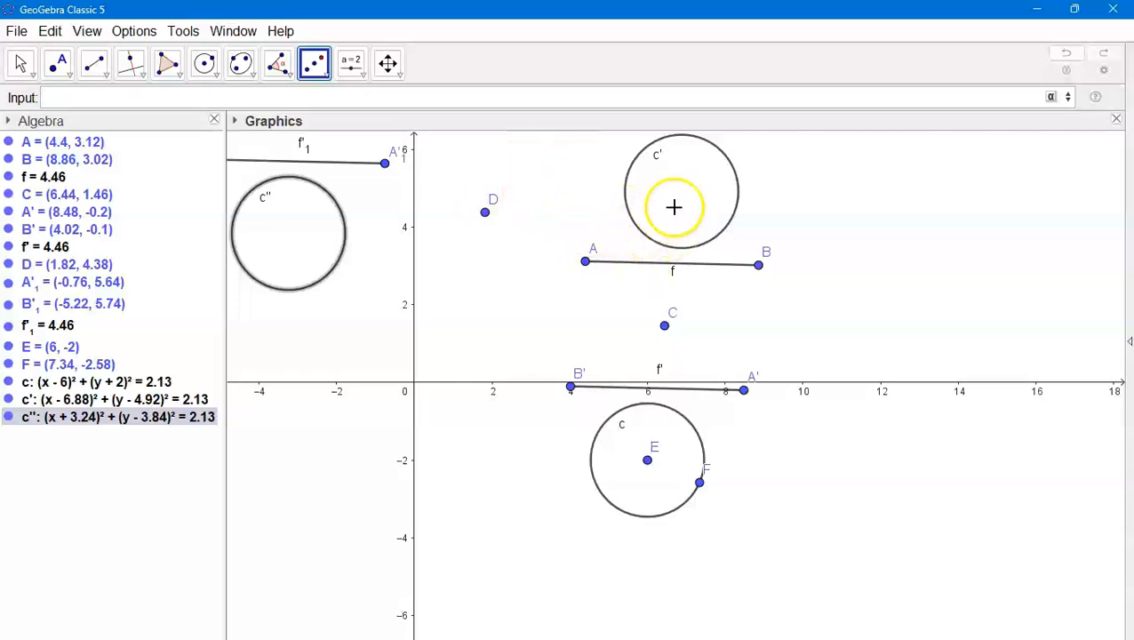
Move circle c's centre to about (5.22, -2.73) and segment AB so that A sits at about (4.76, 3.46).
click(20, 63)
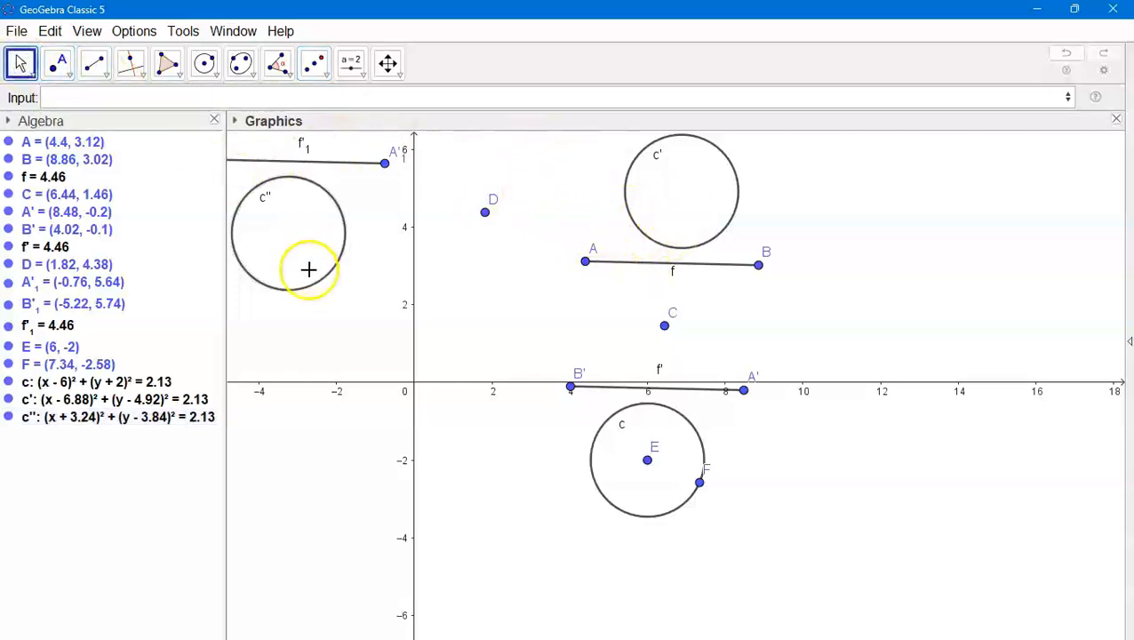
scroll(681, 289, down, 2)
drag(702, 431, 677, 451)
drag(631, 273, 713, 264)
mouse_move(630, 258)
mouse_down()
mouse_move(620, 253)
mouse_move(643, 261)
mouse_up()
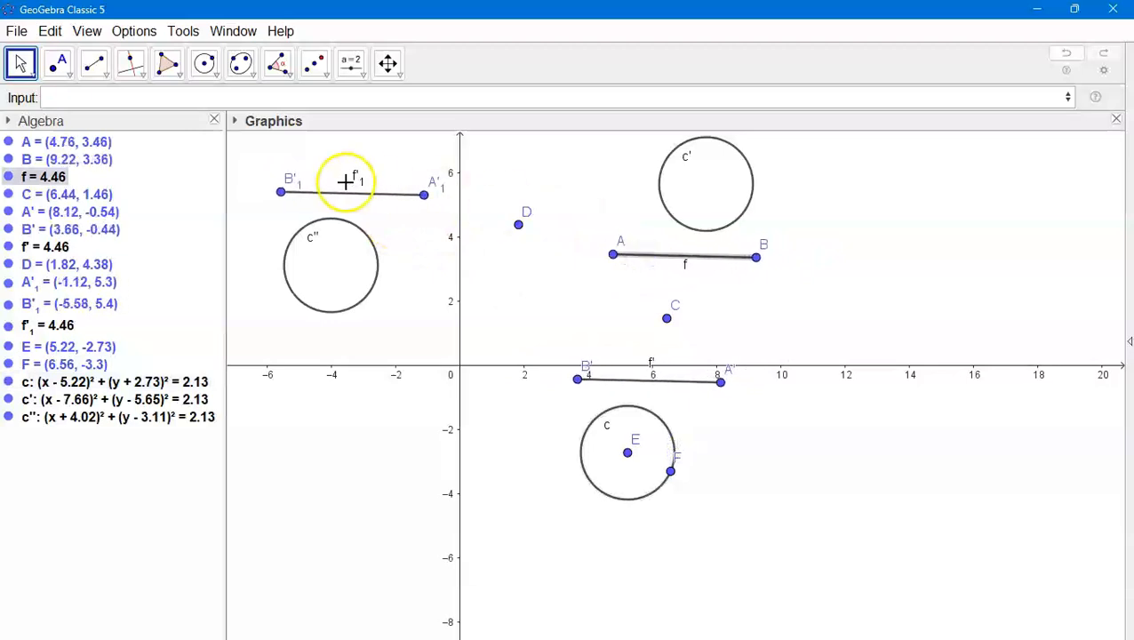
drag(708, 265, 724, 352)
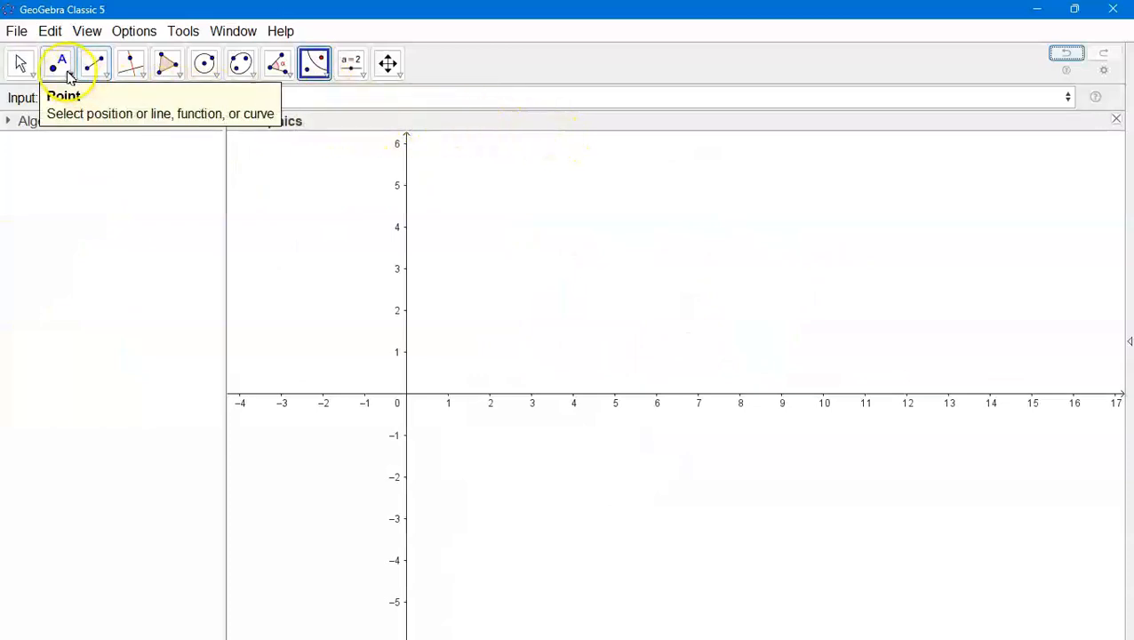
Draw a circle of radius 5 centred at about (7.42, 1.6) with the Circle: Center & Radius tool.
click(217, 78)
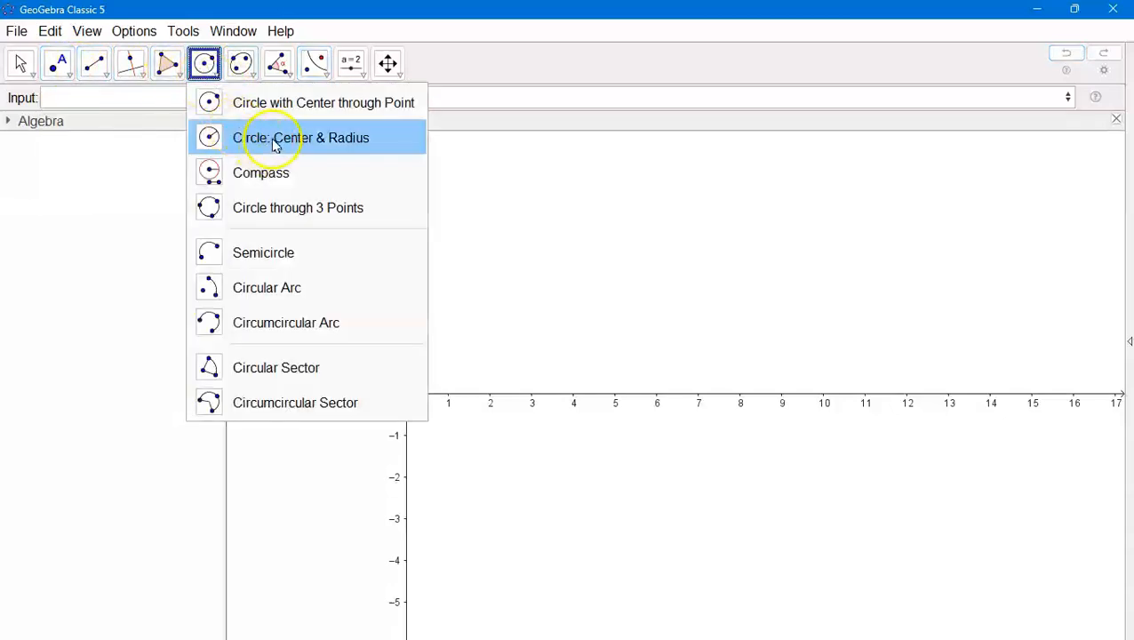
click(275, 144)
click(716, 327)
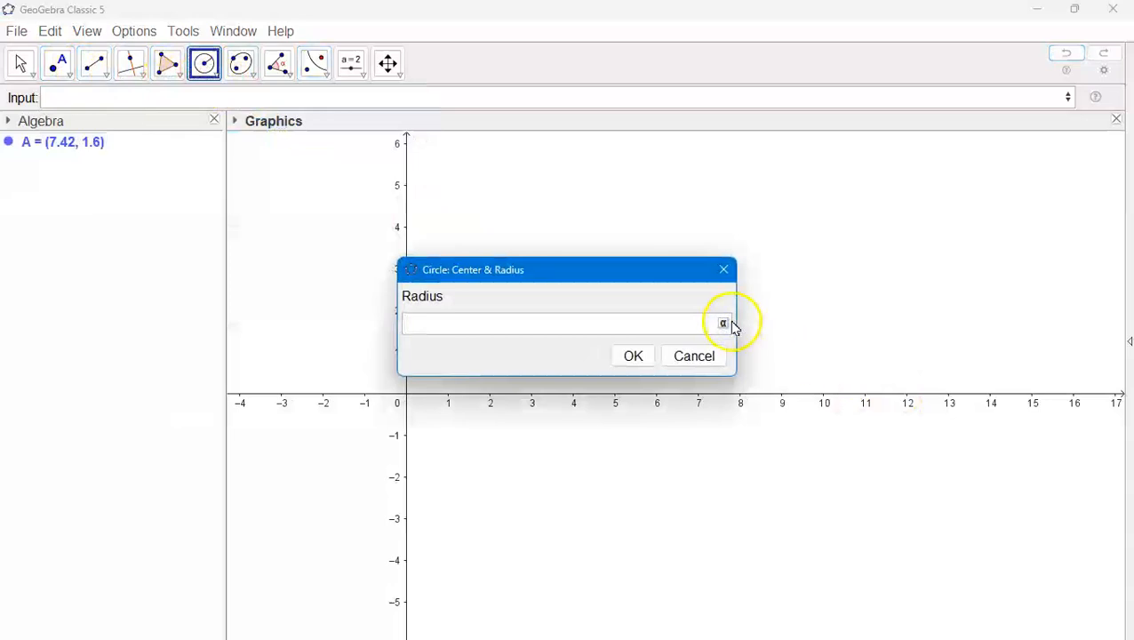
click(633, 356)
scroll(741, 348, down, 2)
scroll(741, 348, down, 1)
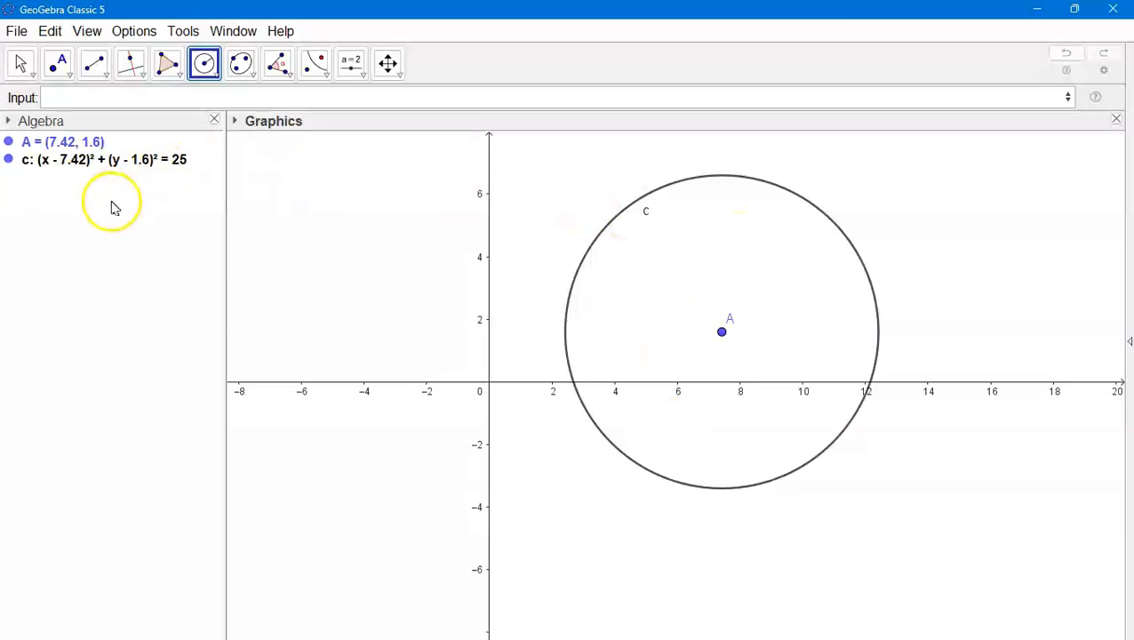
Place one point outside the circle at about (14.8, 2.96) and one inside it at about (4.39, 3.31).
click(57, 63)
click(953, 289)
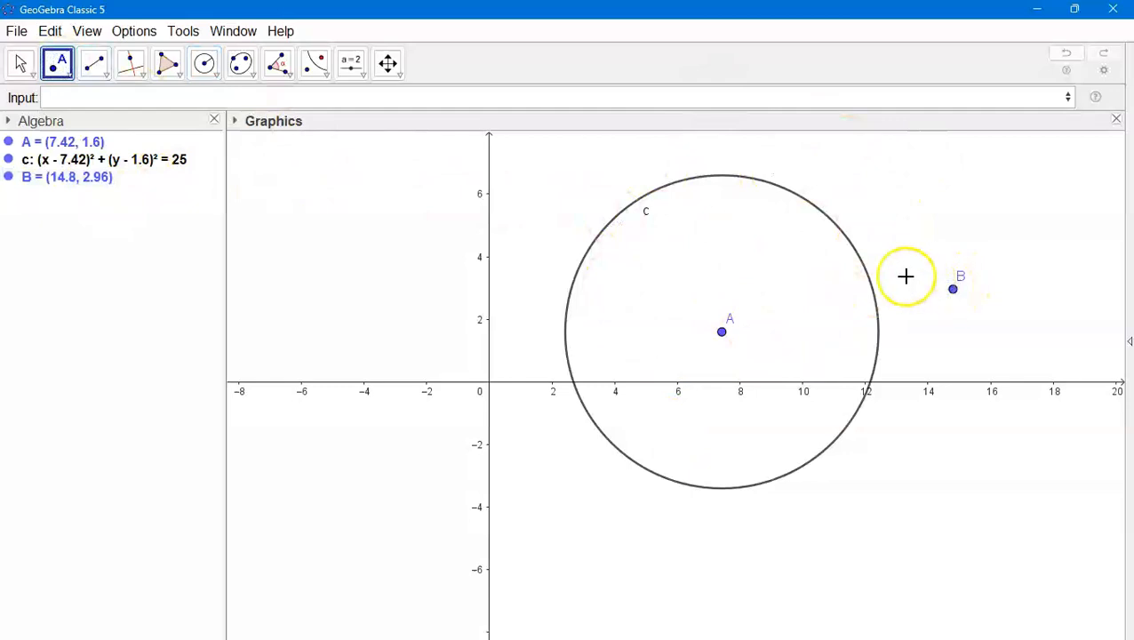
click(627, 278)
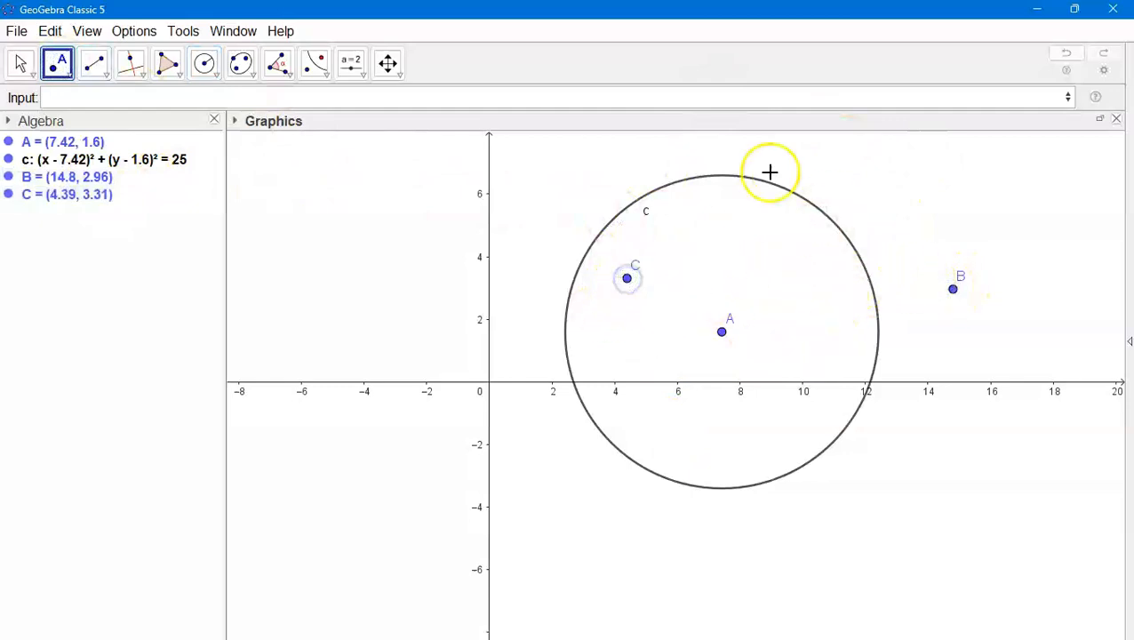
Reflect the inner point C and the outer point B about circle c with the Reflect about Circle tool.
click(321, 76)
click(373, 172)
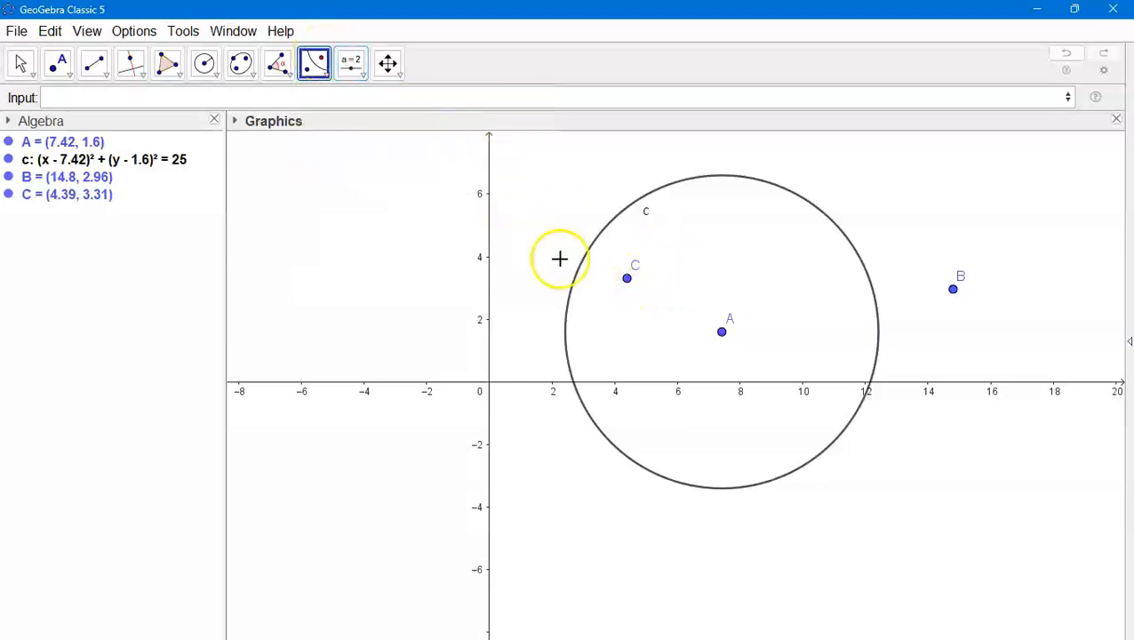
click(628, 279)
click(585, 255)
click(642, 222)
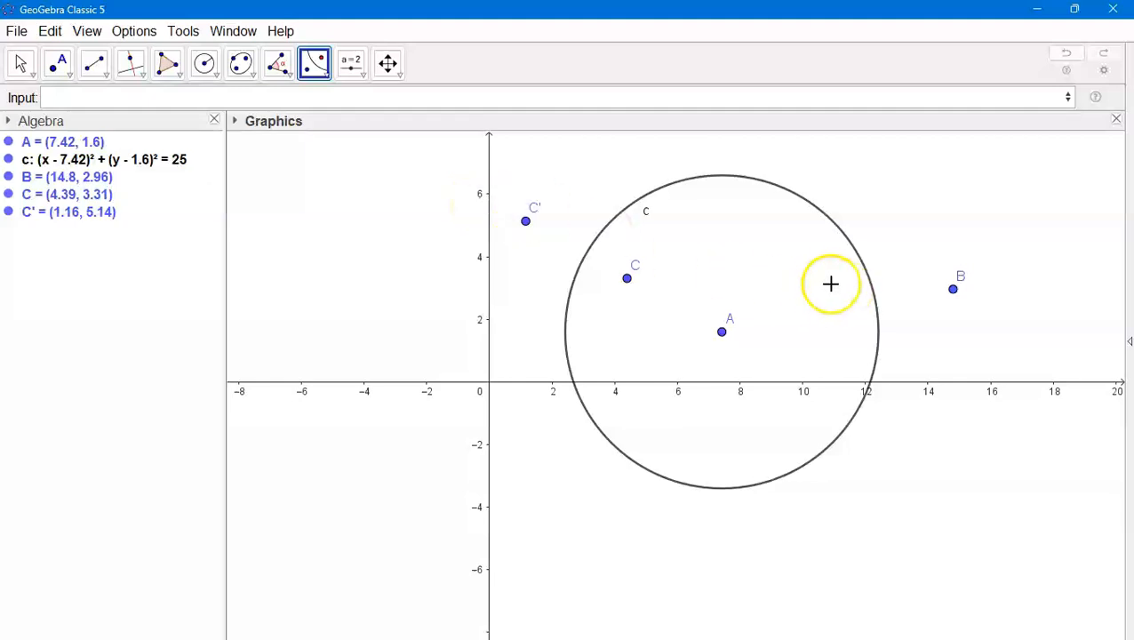
click(953, 288)
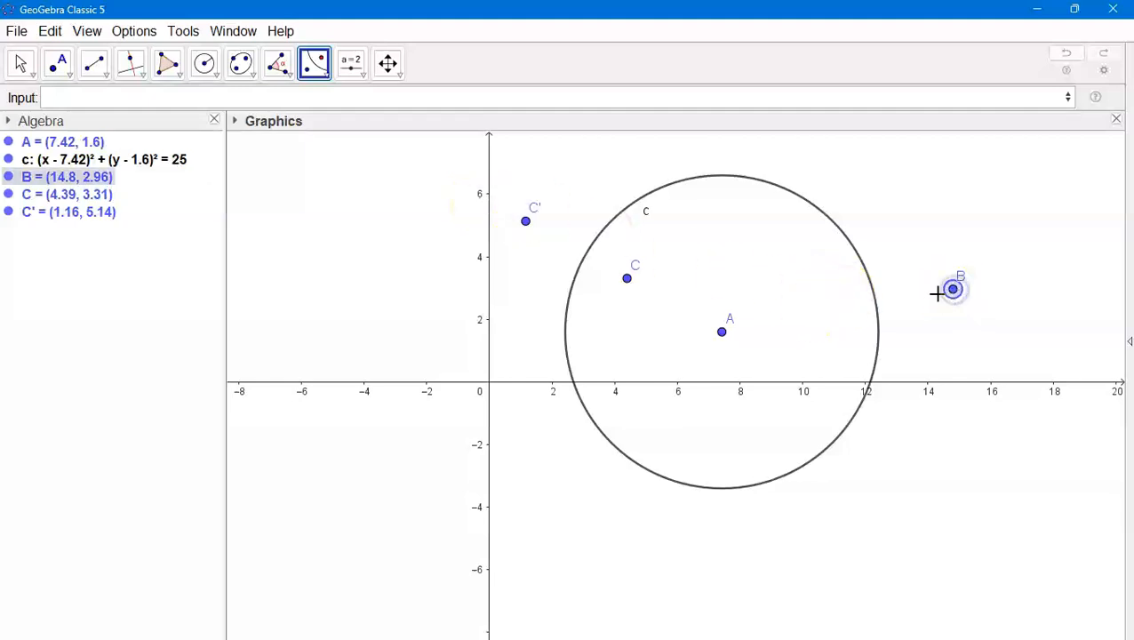
click(875, 298)
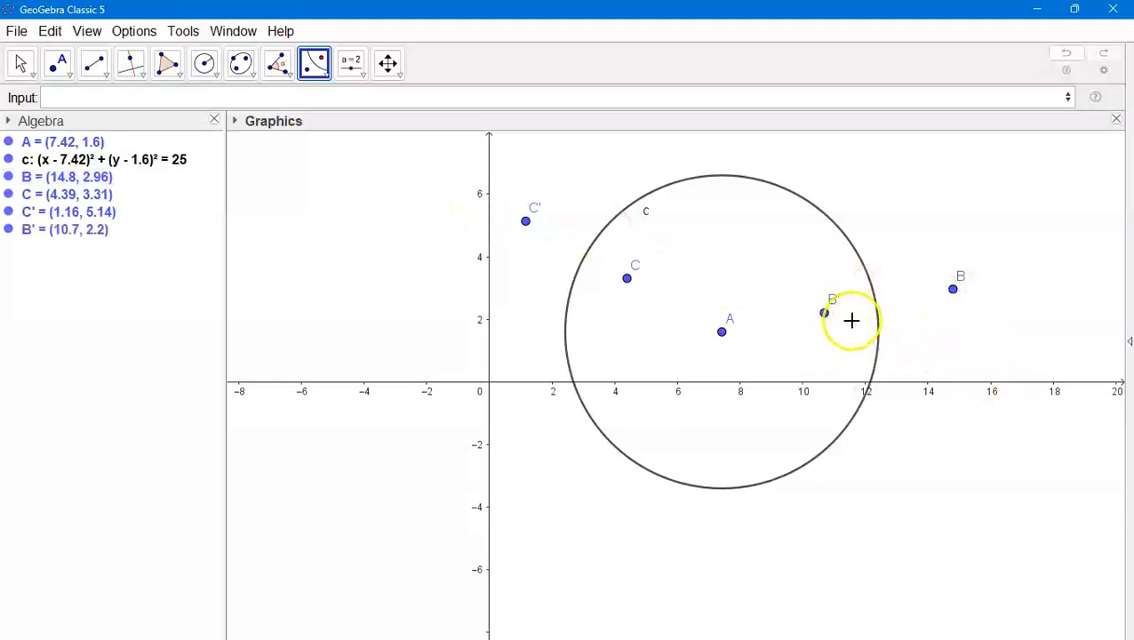
Move point B to about (16.13, 4.27) and point C to about (5.11, 2.91).
click(20, 62)
drag(951, 293, 995, 252)
drag(628, 280, 647, 297)
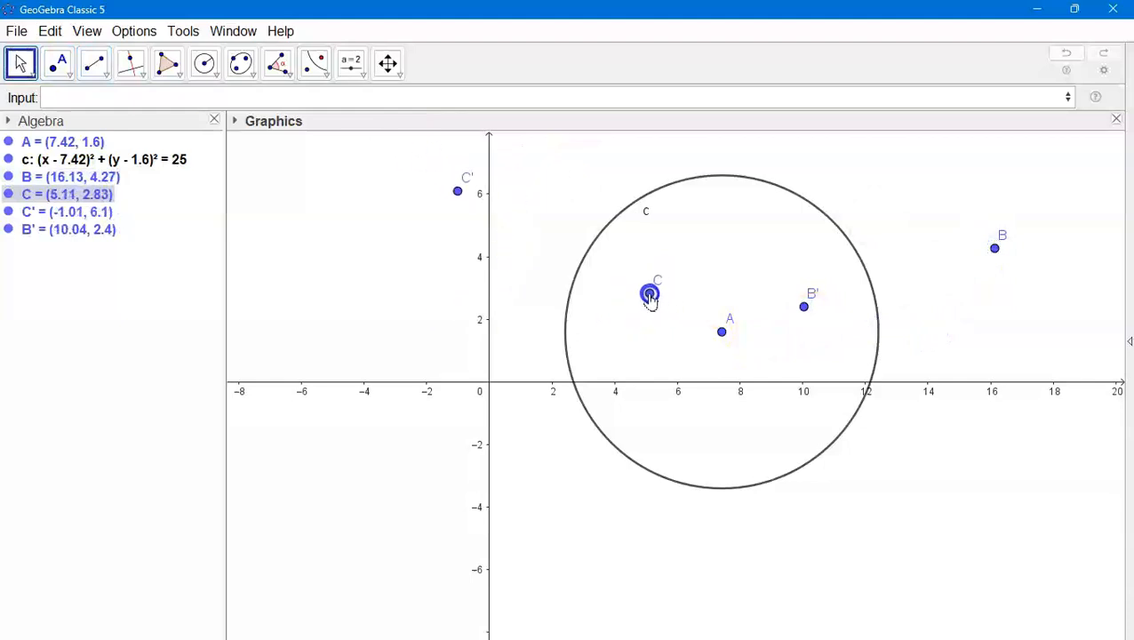
Reflect point D about circle c with the command Reflect(D, c) and move D to about (9.7, 5.37).
text(ref)
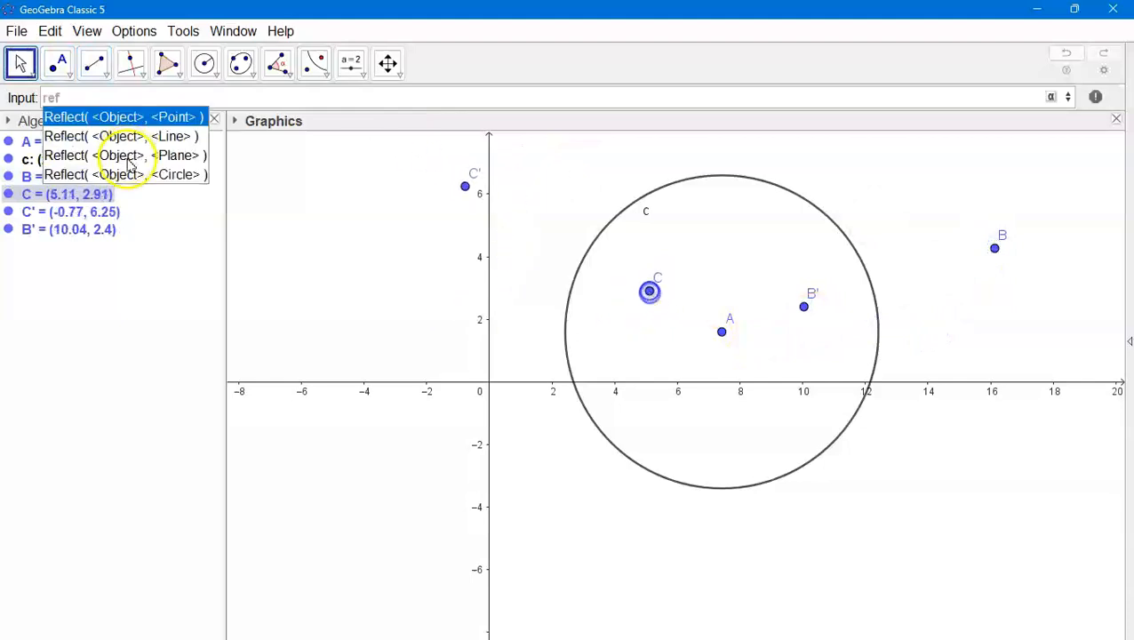
click(127, 175)
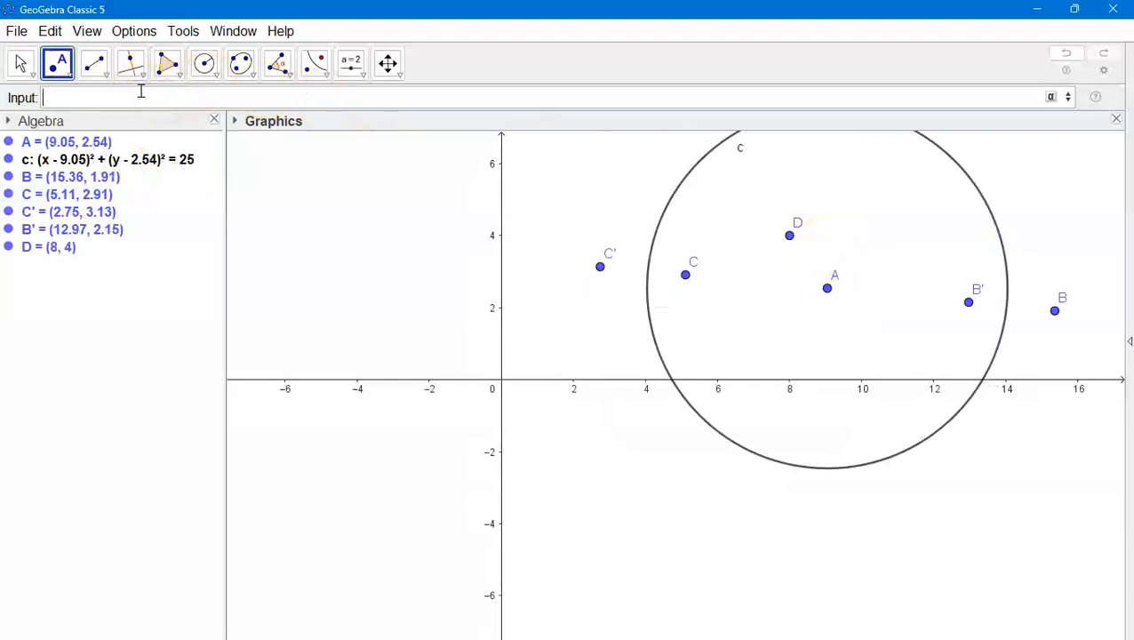
text(ref)
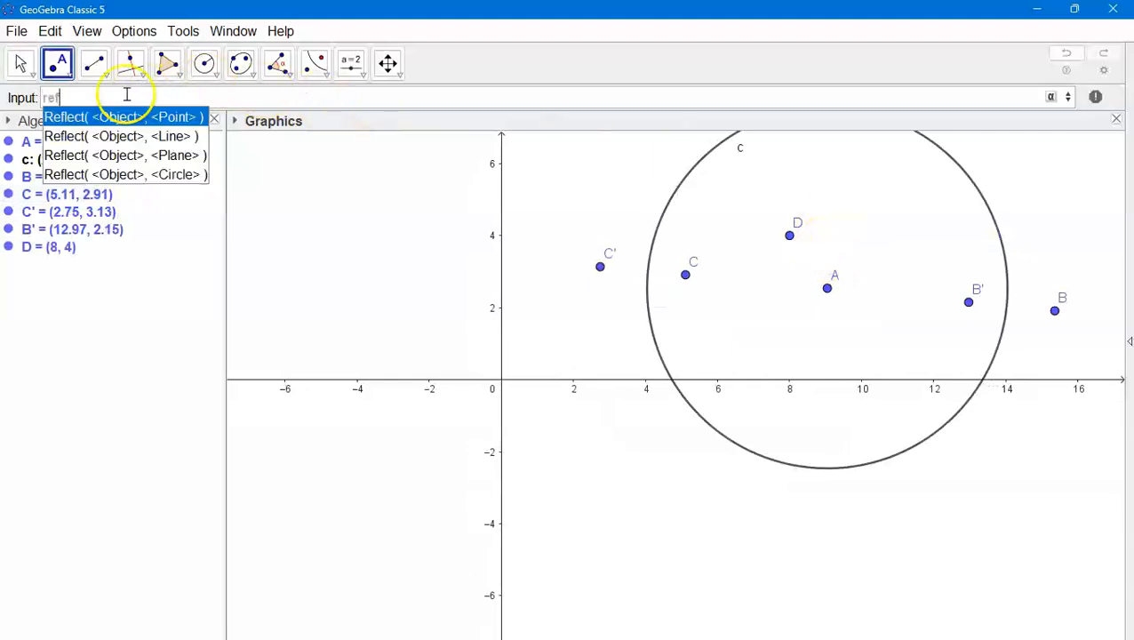
click(114, 176)
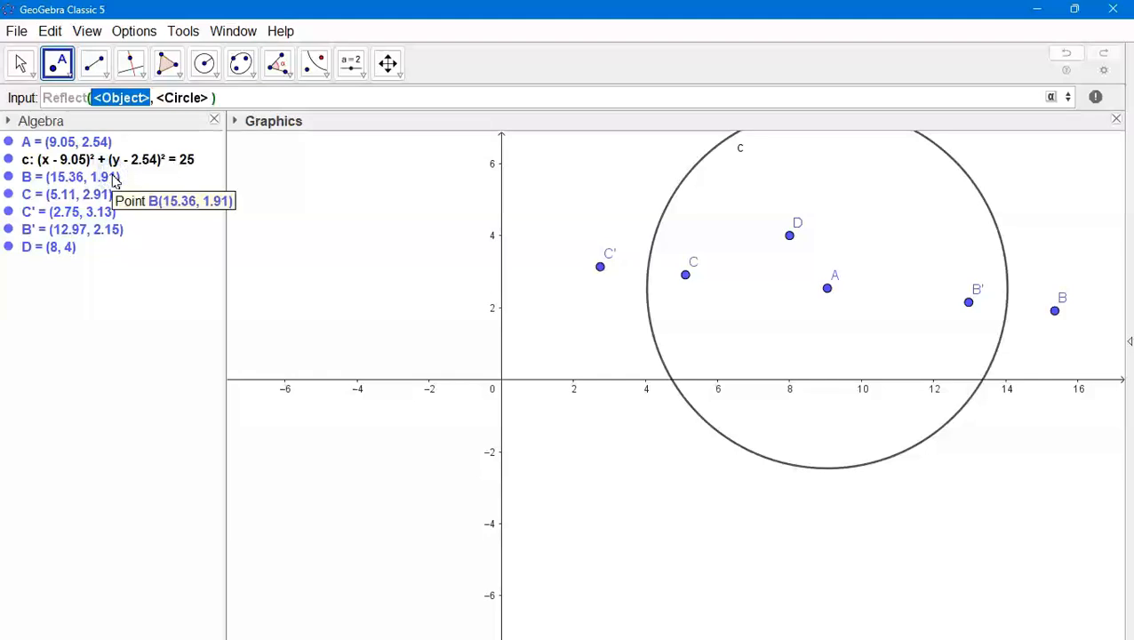
text(D, c)
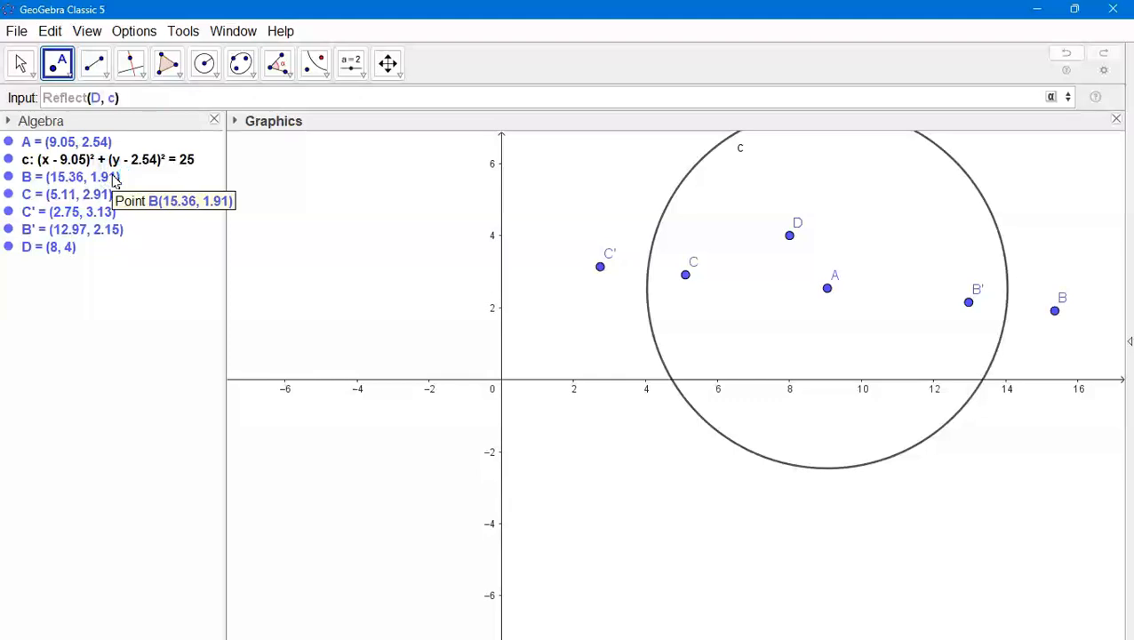
key(Return)
mouse_move(808, 284)
mouse_down()
mouse_move(822, 287)
mouse_move(827, 353)
mouse_move(817, 275)
mouse_up()
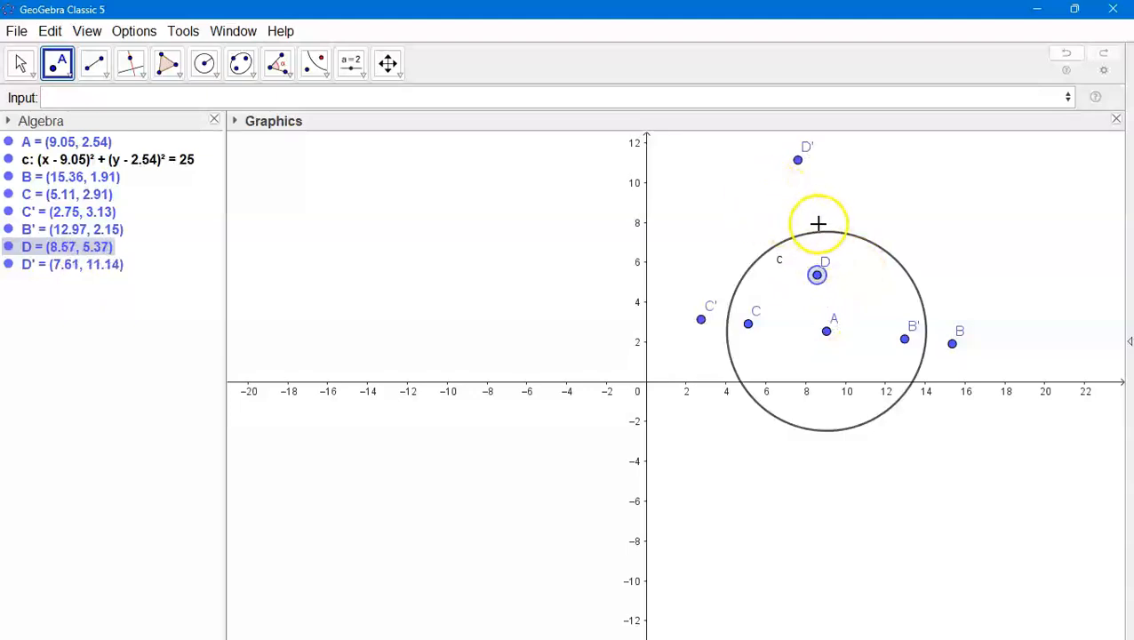
drag(817, 275, 840, 279)
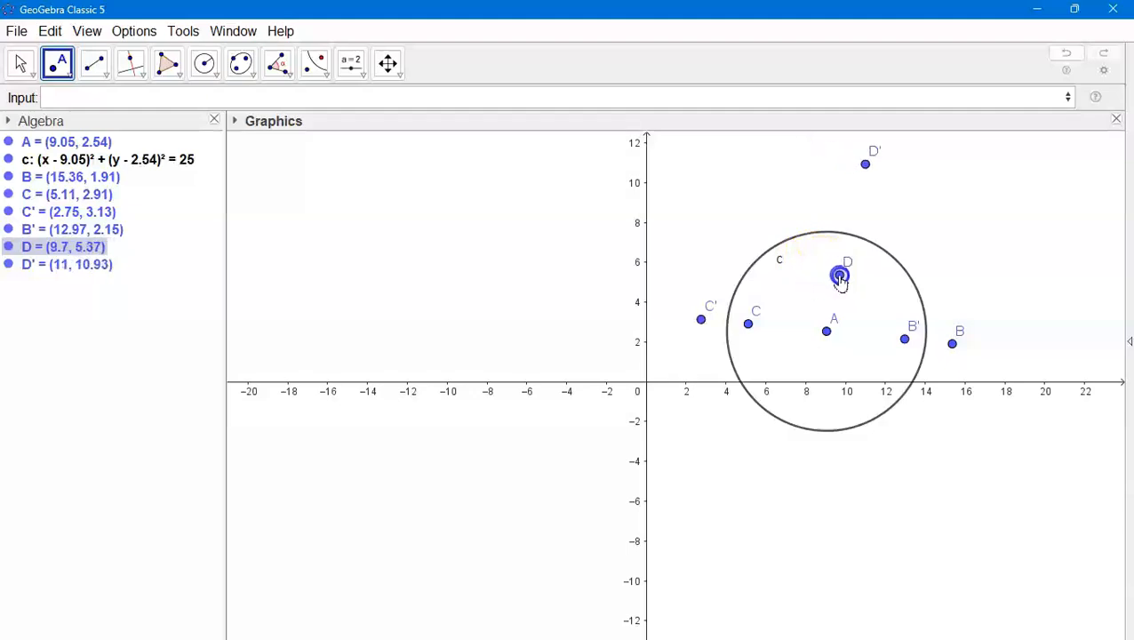